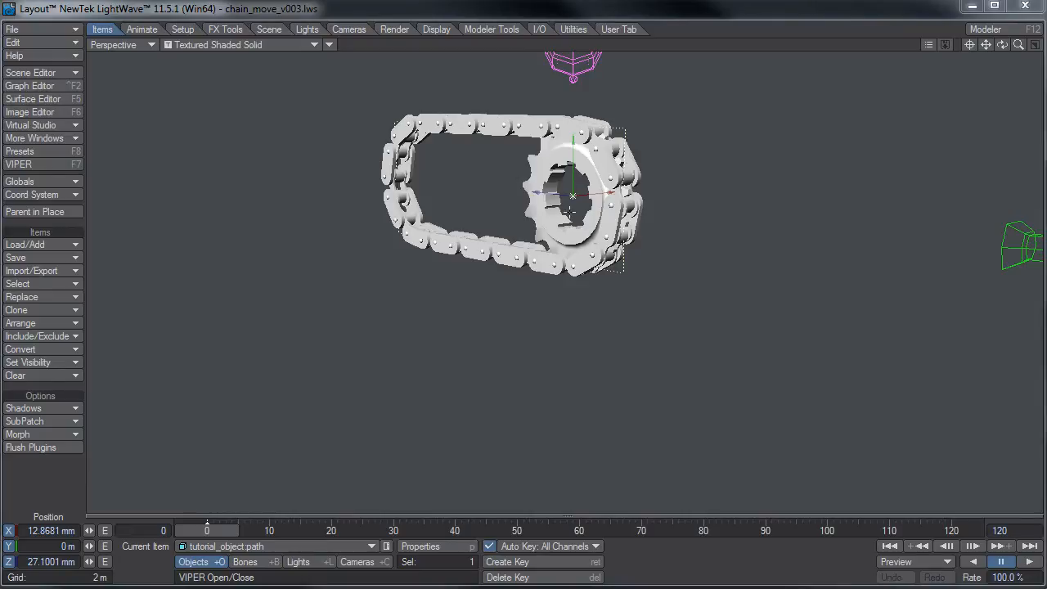
left_click_drag(541, 101, 435, 284, "alt")
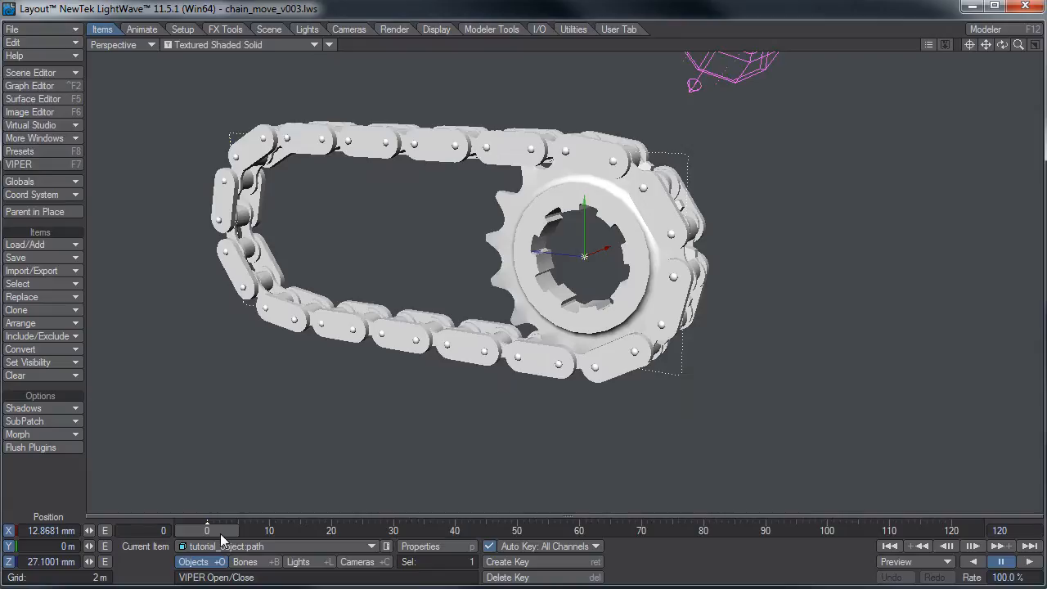
mouse_move(219, 532)
left_mouse_down()
mouse_move(908, 532)
mouse_move(207, 533)
left_mouse_up()
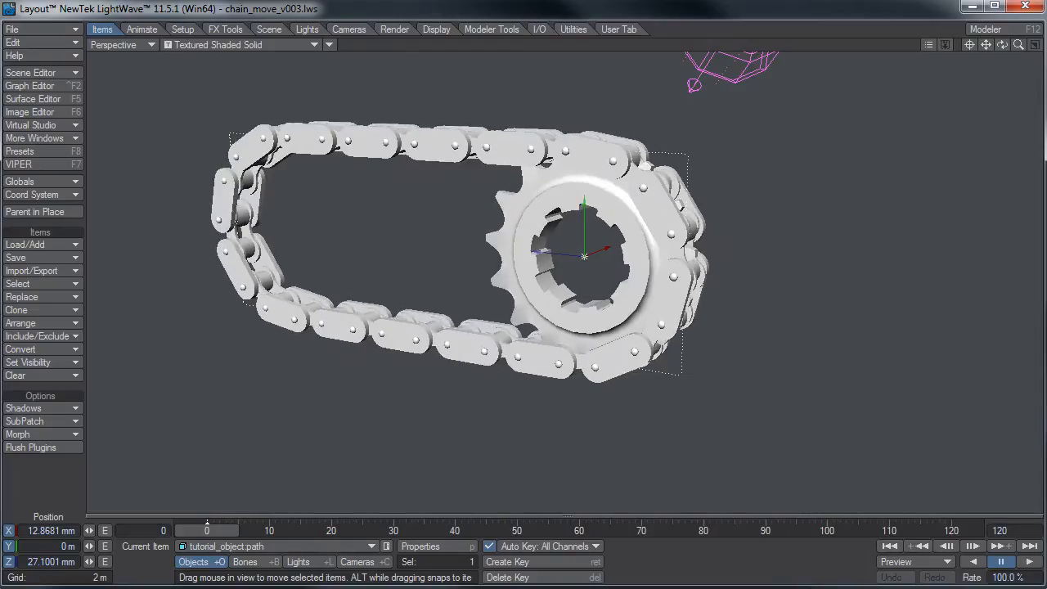
mouse_move(762, 238)
left_mouse_down("ctrl+alt")
mouse_move(736, 239)
mouse_move(798, 229)
mouse_move(728, 239)
mouse_move(772, 232)
left_mouse_up("ctrl+alt")
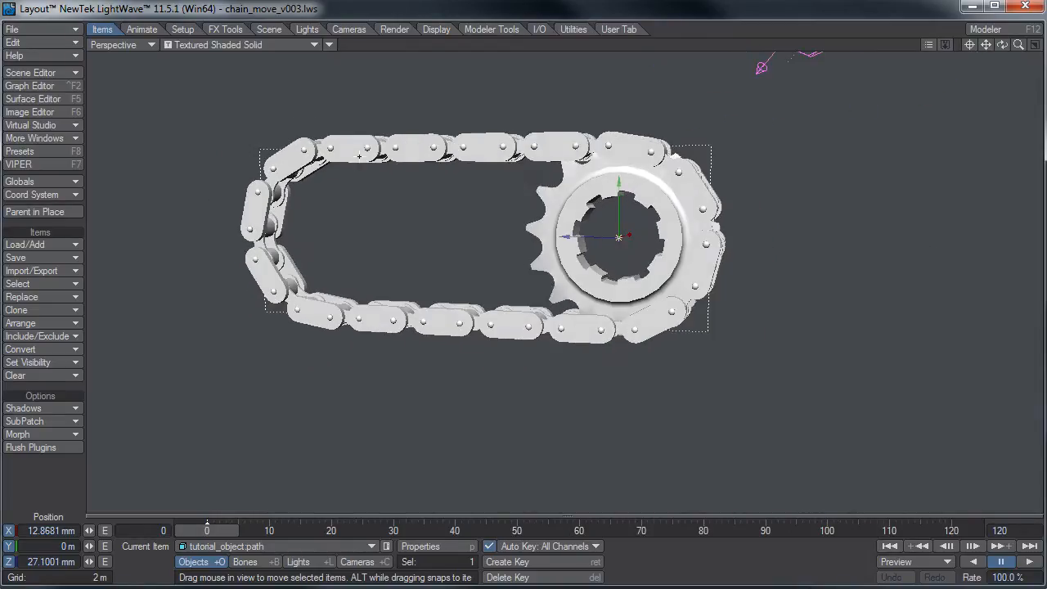
left_click_drag(523, 265, 517, 211, "alt")
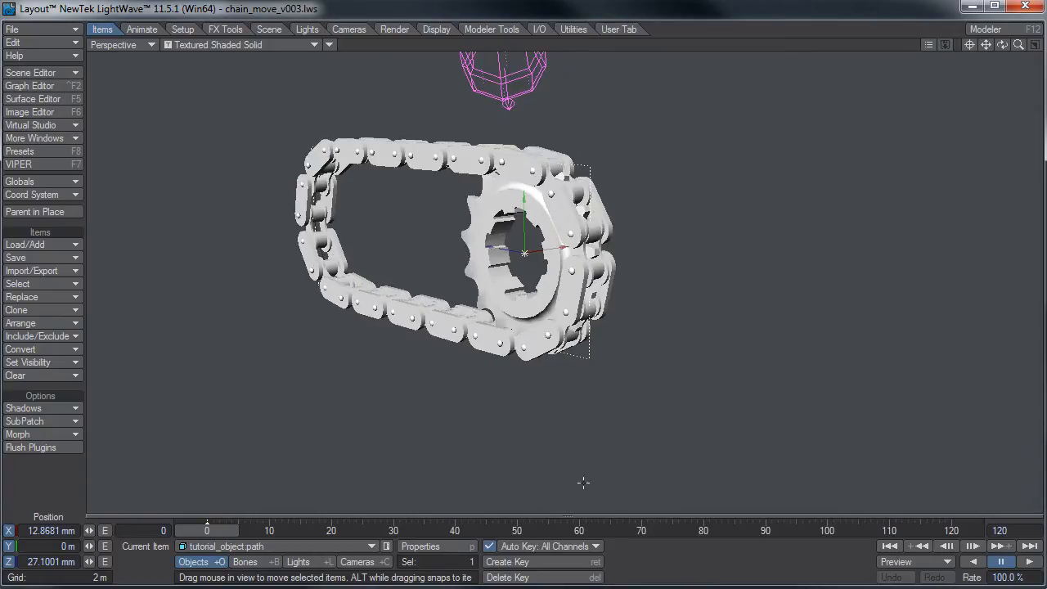
left_click_drag(711, 387, 673, 385, "alt")
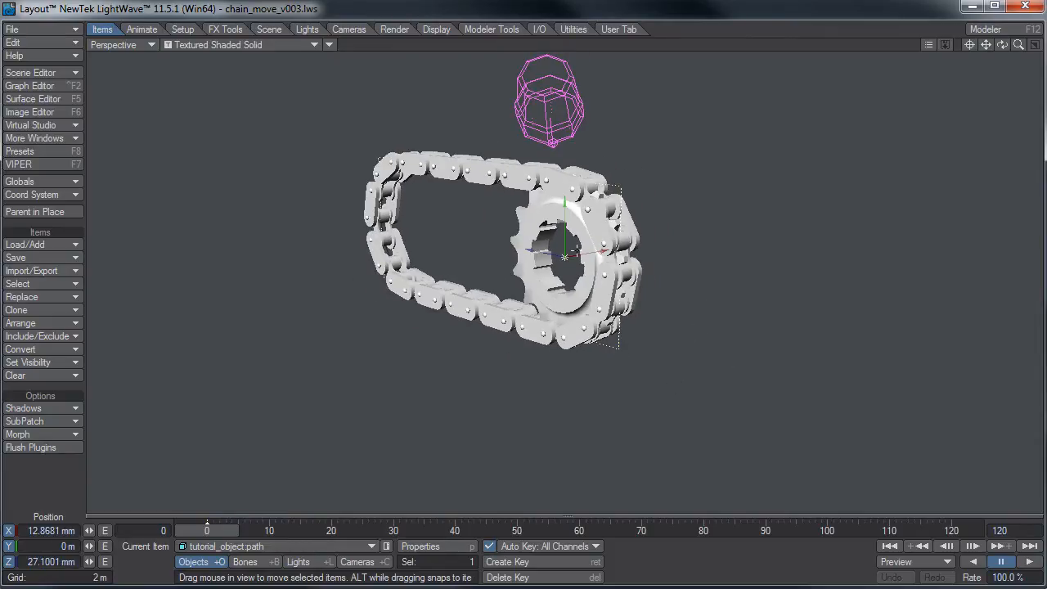
- Rotate the path object to a pitch of 90° so the chain hangs down from the sprocket
right_click_drag(269, 95, 458, 215)
left_click_drag(490, 236, 466, 278)
key("ctrl+z")
key("y")
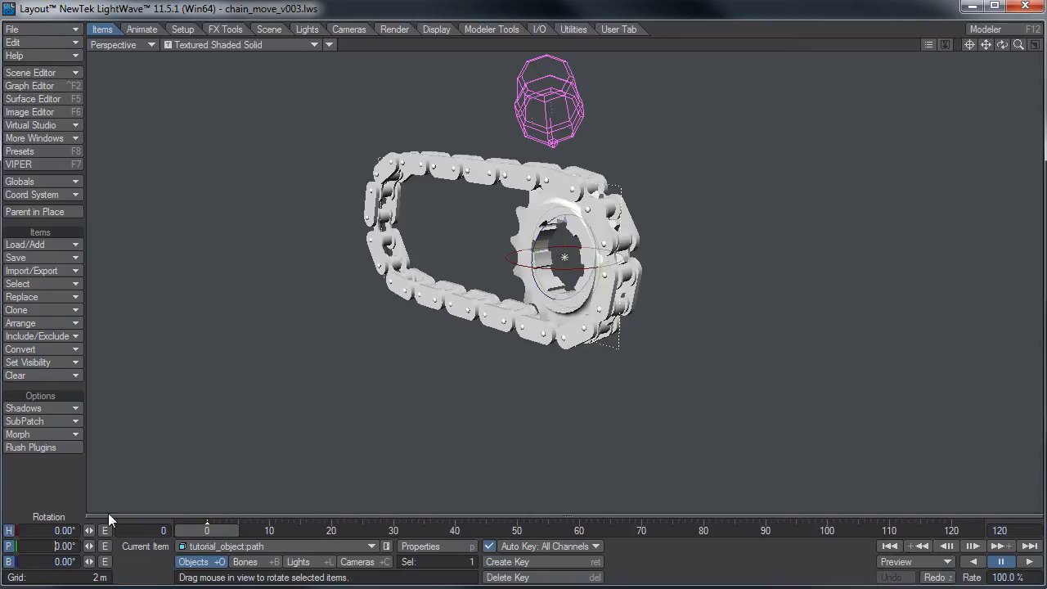
type("90")
key("Tab")
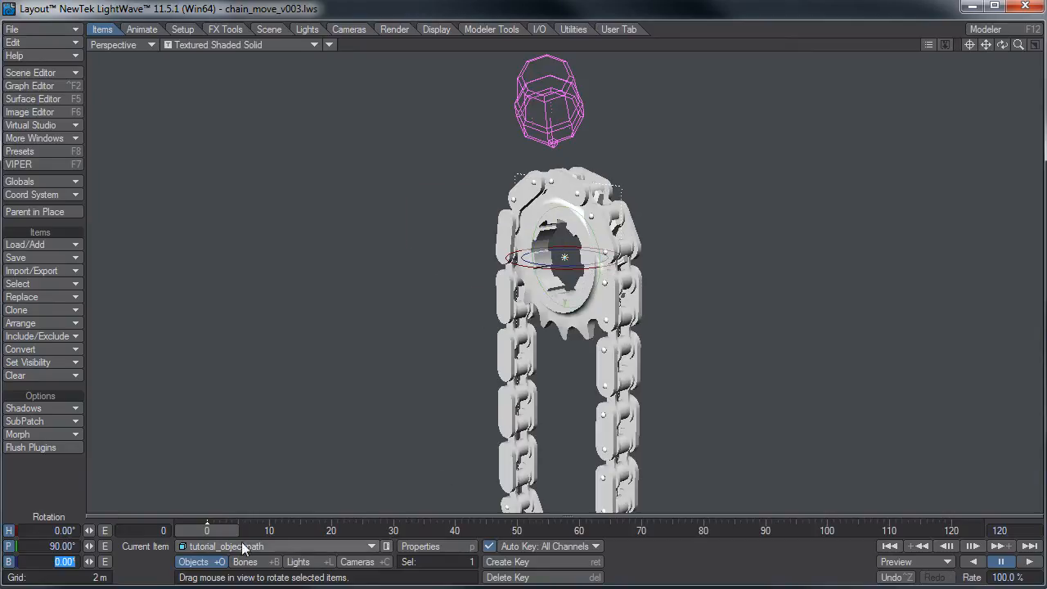
- Set the Start displacement of the path's Chain Move instancer to -0.475 so the links fit the sprocket teeth
left_click_drag(212, 531, 434, 531)
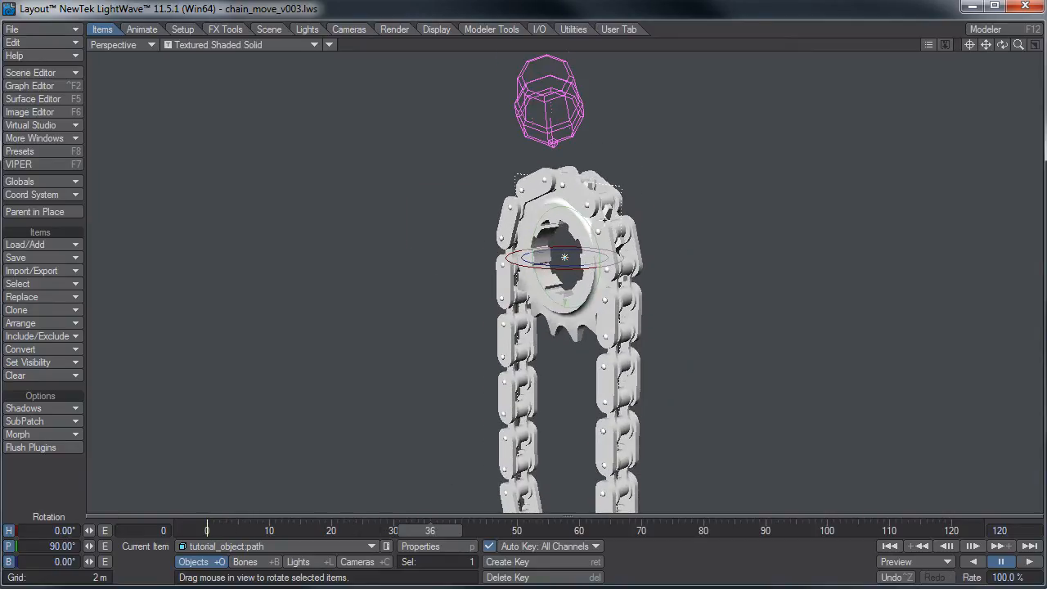
left_click_drag(603, 222, 614, 199, "ctrl+alt")
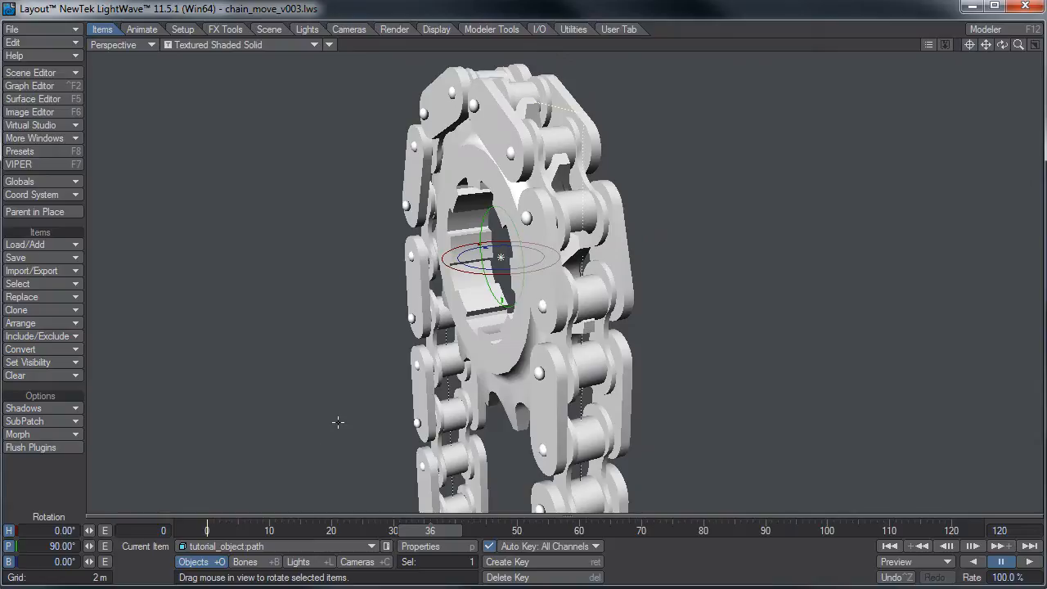
key("p")
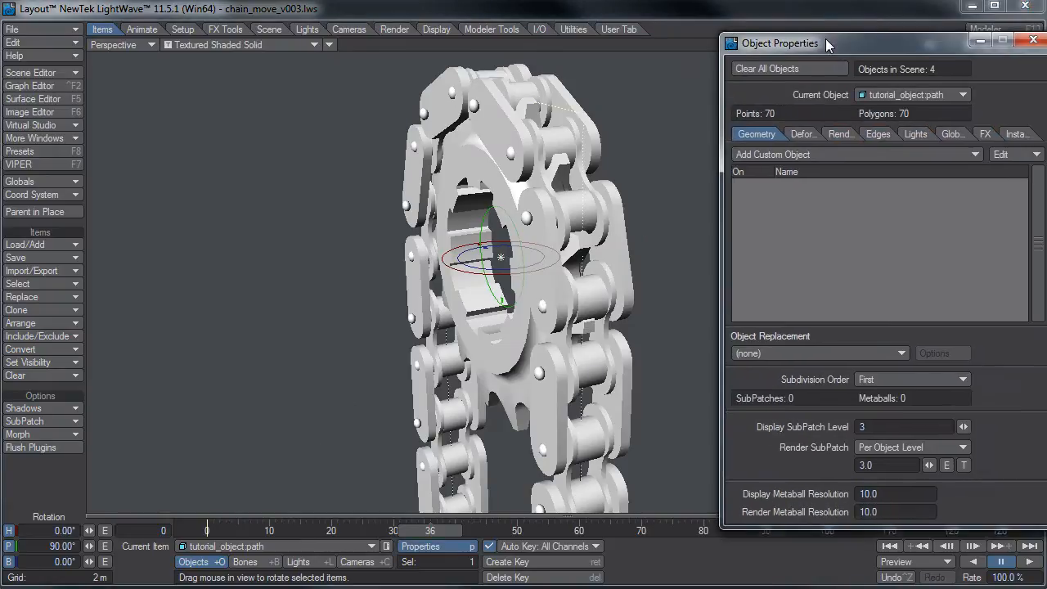
left_click(1001, 129)
double_click(890, 182)
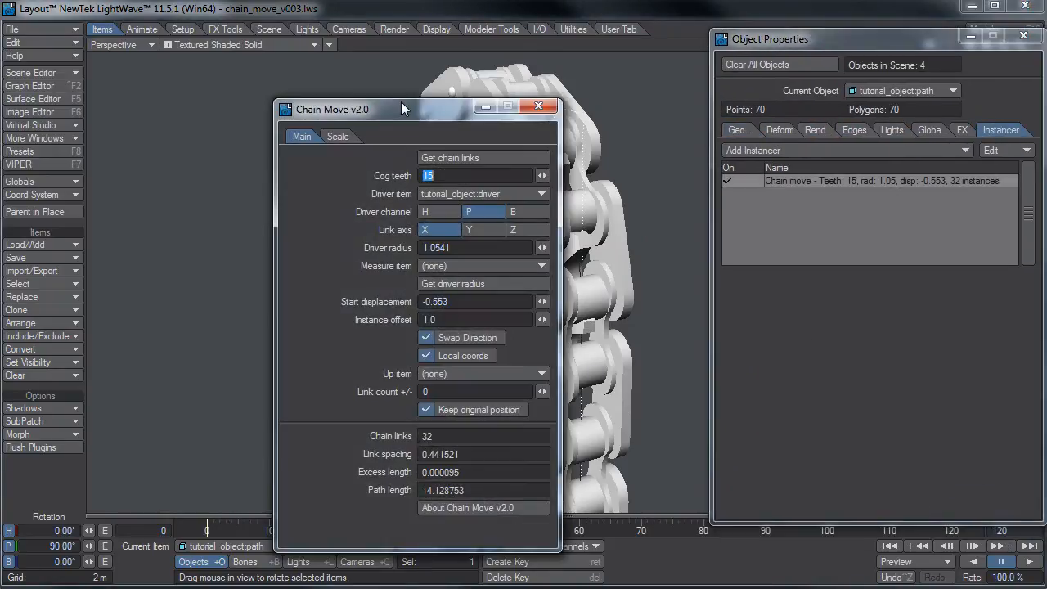
left_click_drag(401, 102, 871, 103)
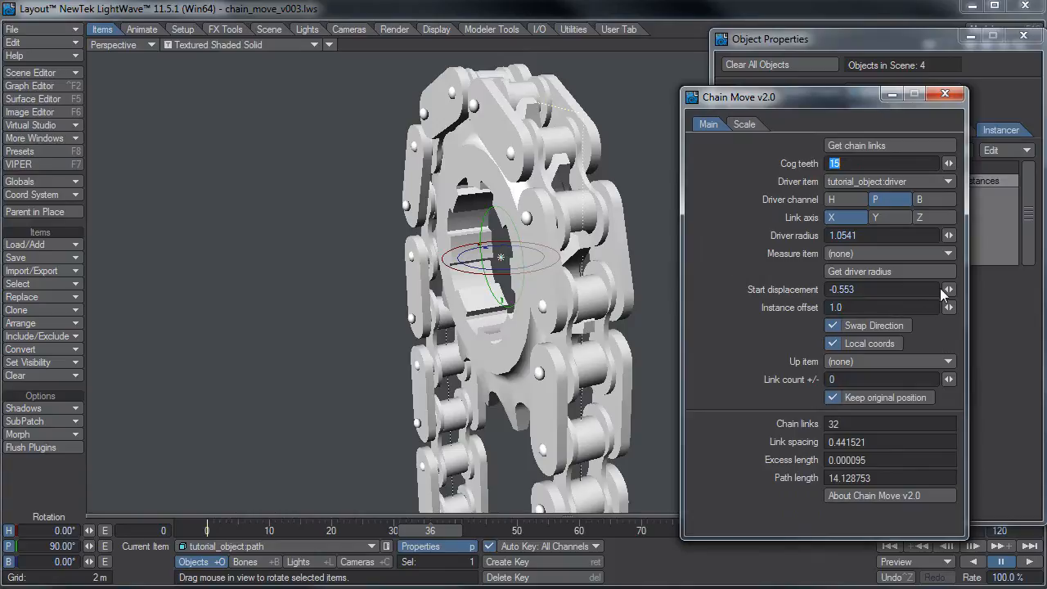
left_click_drag(948, 289, 956, 288)
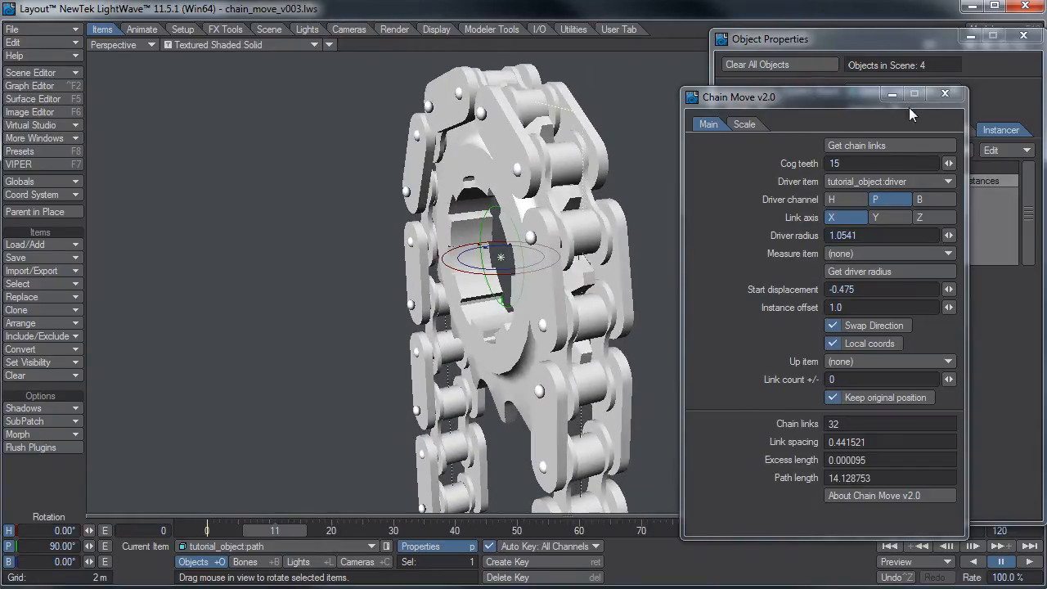
left_click(944, 93)
left_click(1023, 35)
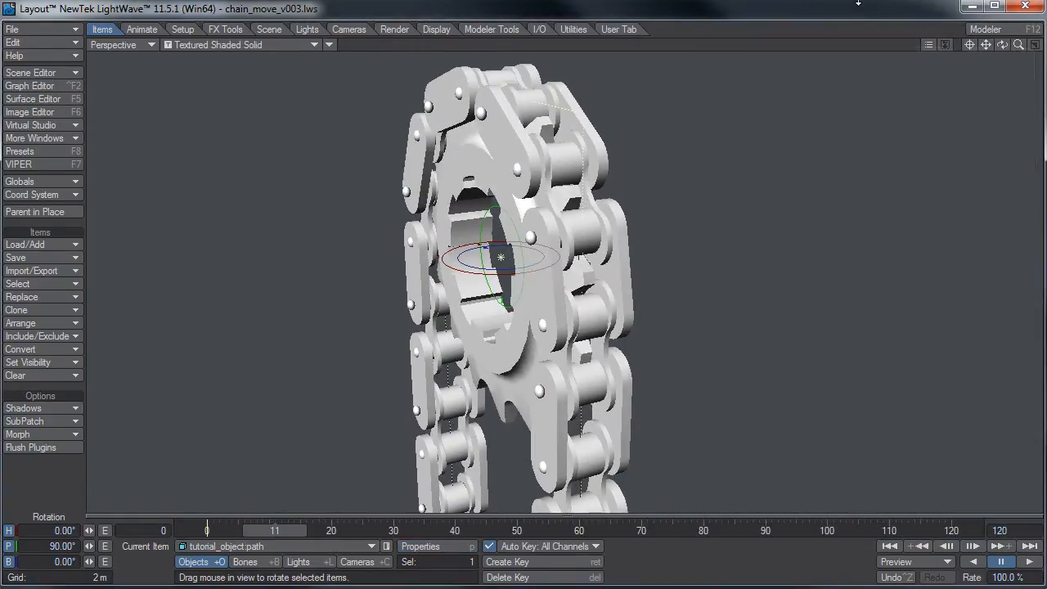
- Examine the hanging chain and the sprocket from several angles and distances
scroll(677, 473, "down", 3)
left_click_drag(677, 473, 675, 367, "alt+shift")
scroll(682, 367, "down", 2)
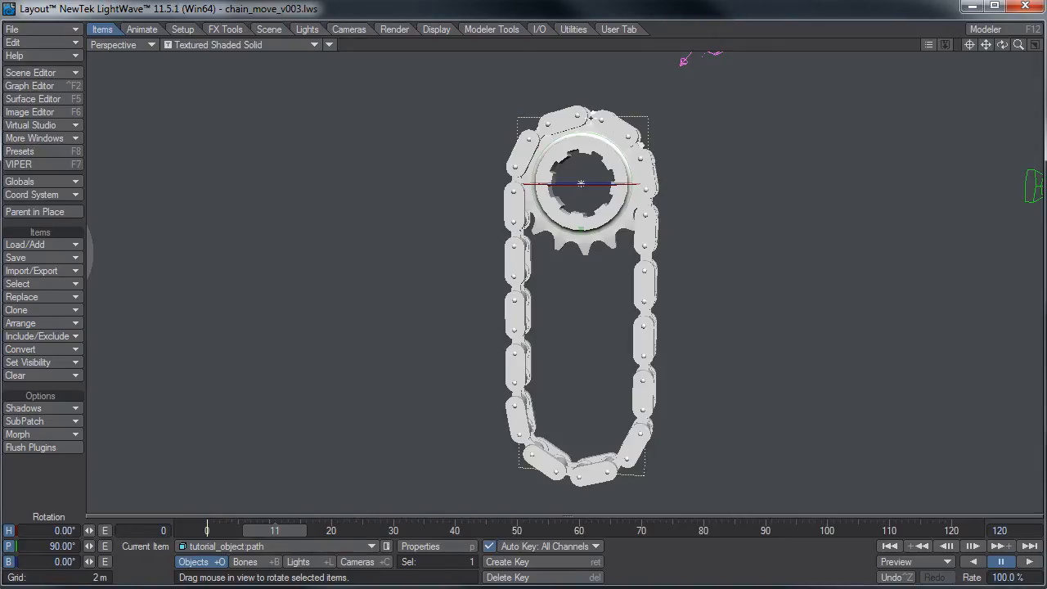
left_click_drag(643, 175, 601, 368, "alt")
scroll(603, 178, "up", 4)
mouse_move(601, 368)
left_mouse_down("alt")
mouse_move(570, 363)
mouse_move(610, 352)
left_mouse_up("alt")
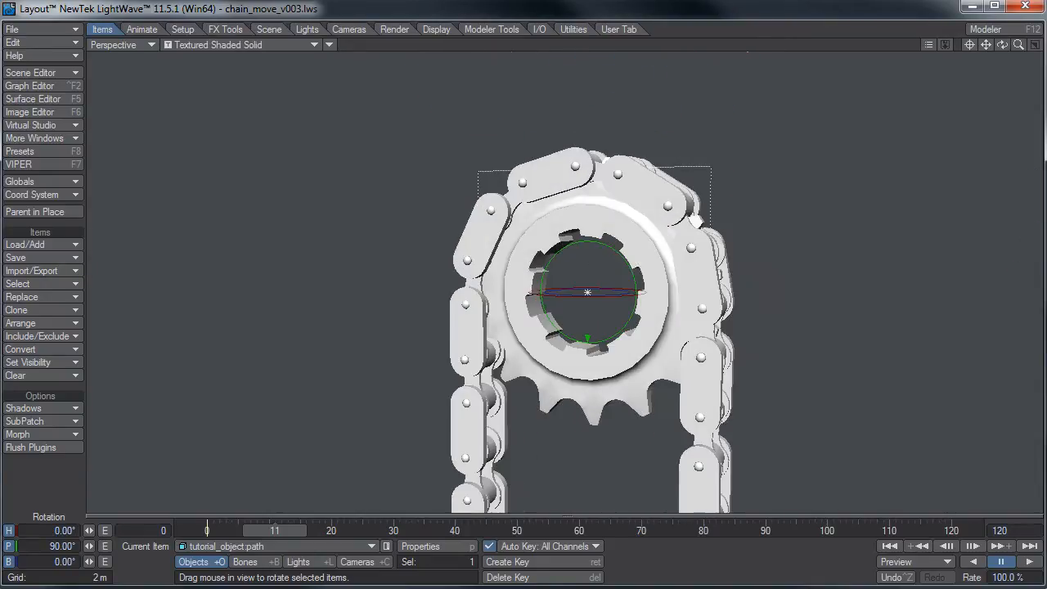
scroll(610, 352, "down", 4)
left_click_drag(579, 289, 599, 282, "alt+shift")
scroll(598, 282, "down", 2)
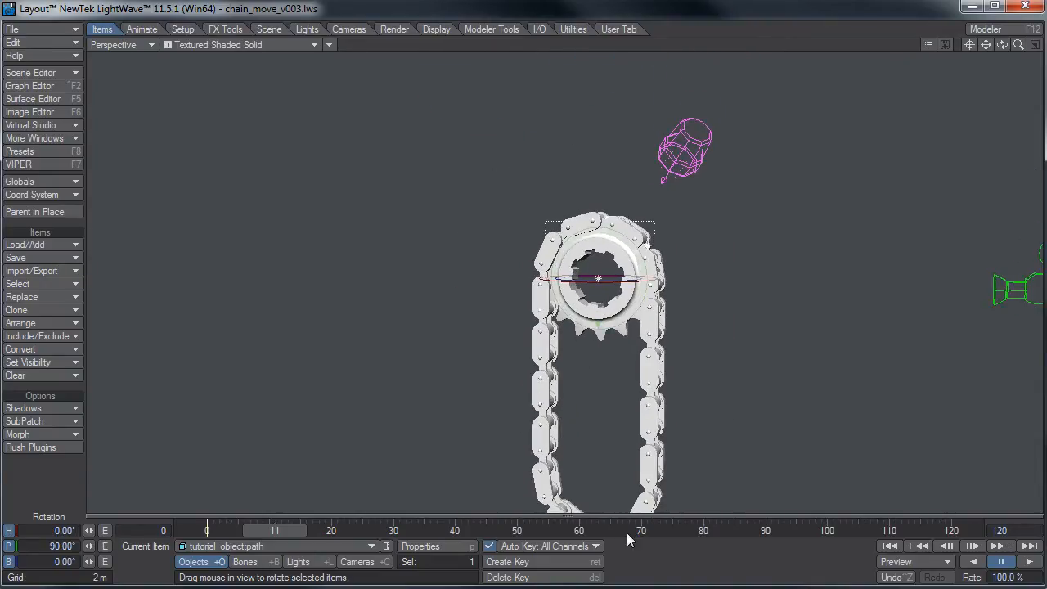
scroll(609, 352, "down", 1)
left_click_drag(624, 376, 583, 370, "alt+shift")
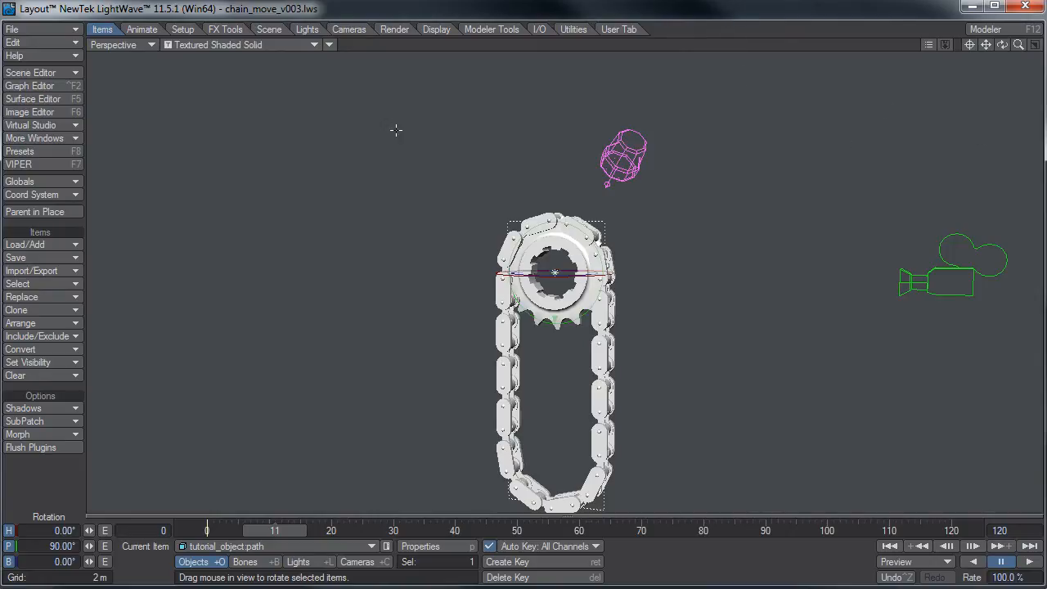
left_click_drag(395, 131, 319, 135, "alt")
left_click_drag(490, 336, 613, 352, "alt")
- Switch to Modeler, load tutorial_object and show only its path layer, layer 4
left_click(1005, 34)
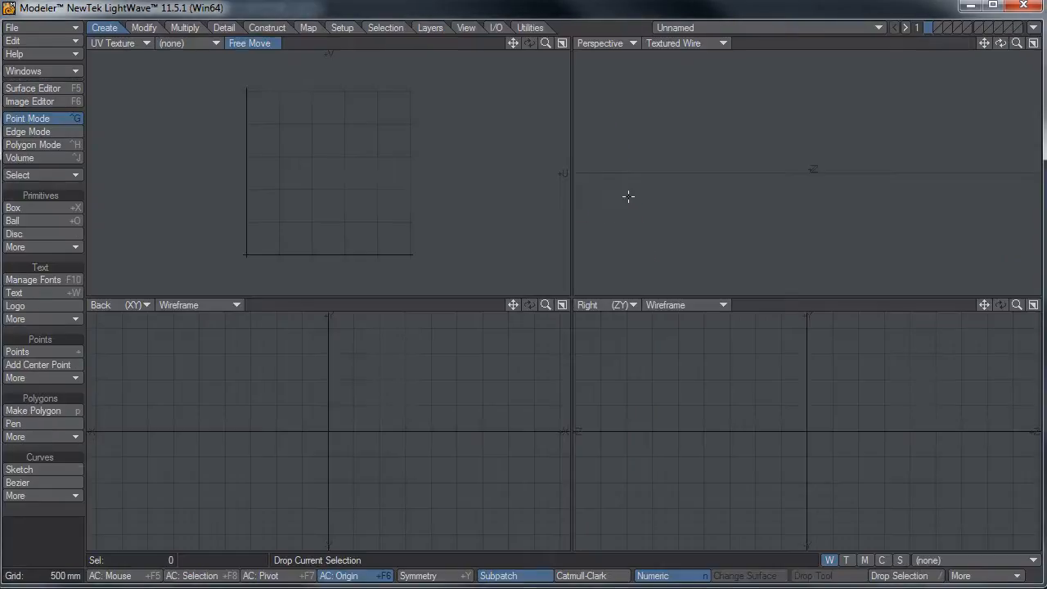
left_click(801, 27)
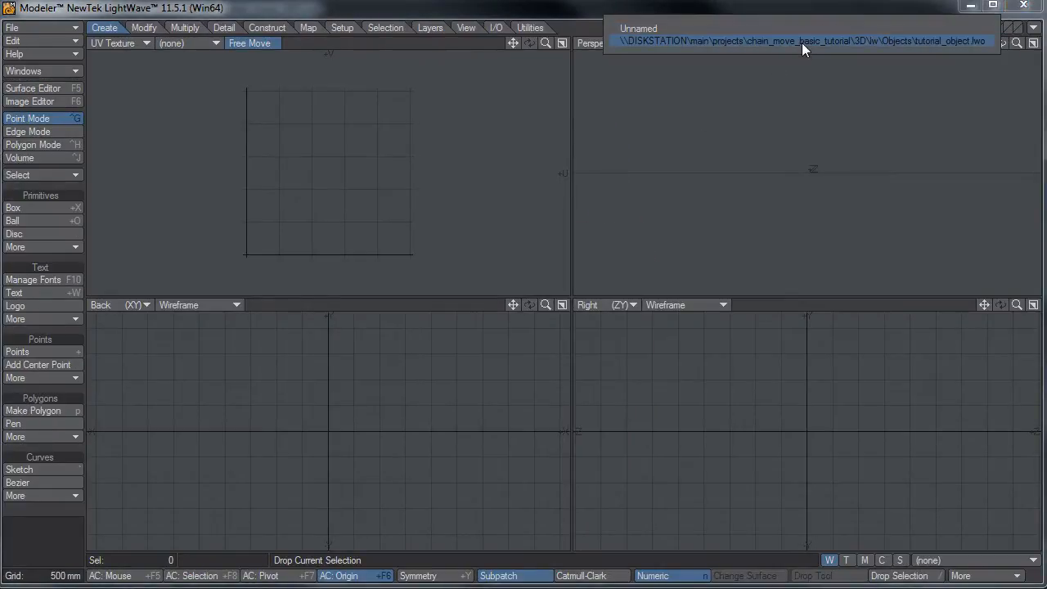
left_click(801, 42)
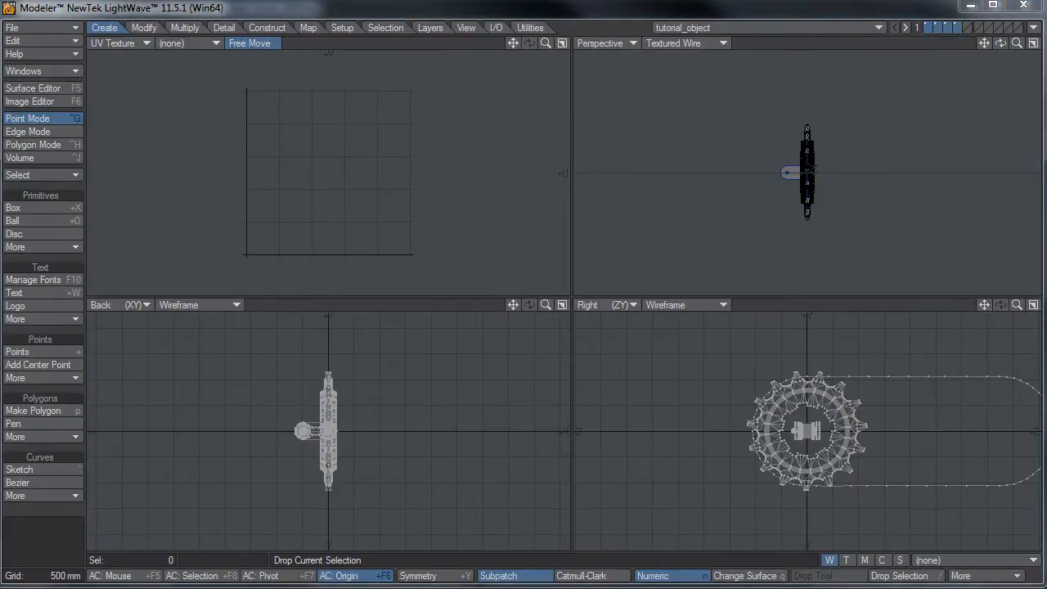
key("3")
key("4")
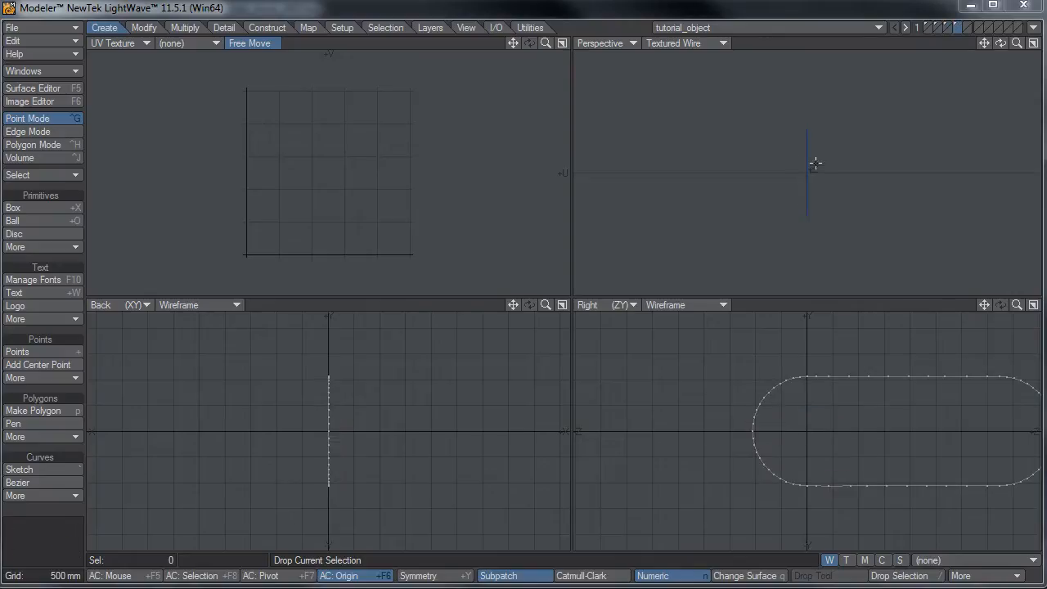
left_click_drag(815, 162, 867, 190, "alt")
- Change the UV Texture viewport to the Top (XZ) view and fit the whole path in the viewports
left_click(144, 42)
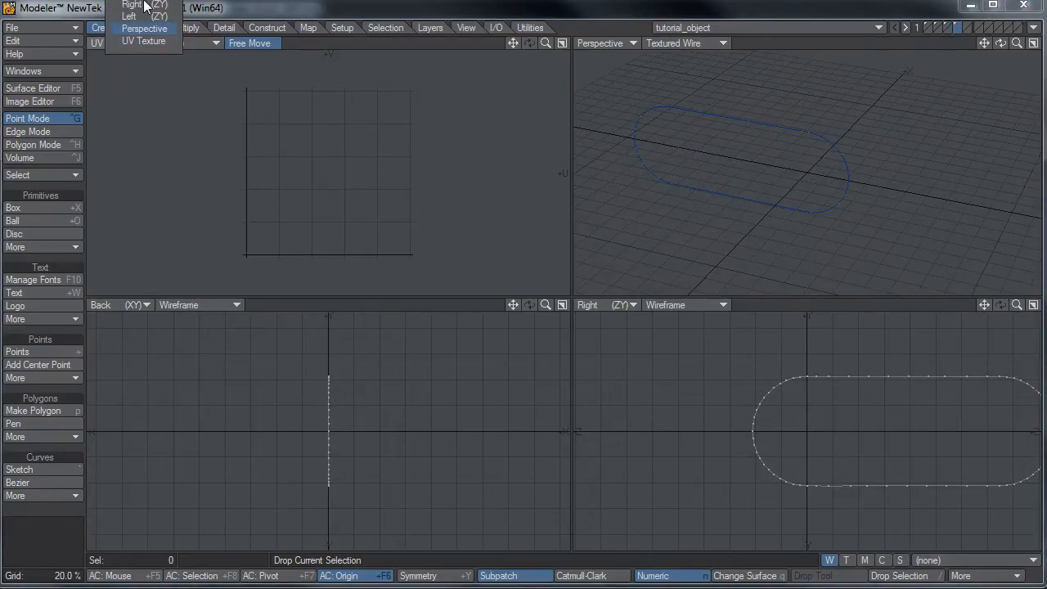
left_click(134, 0)
scroll(778, 175, "down", 3)
left_click_drag(872, 175, 850, 185, "alt+shift")
scroll(876, 343, "up", 1)
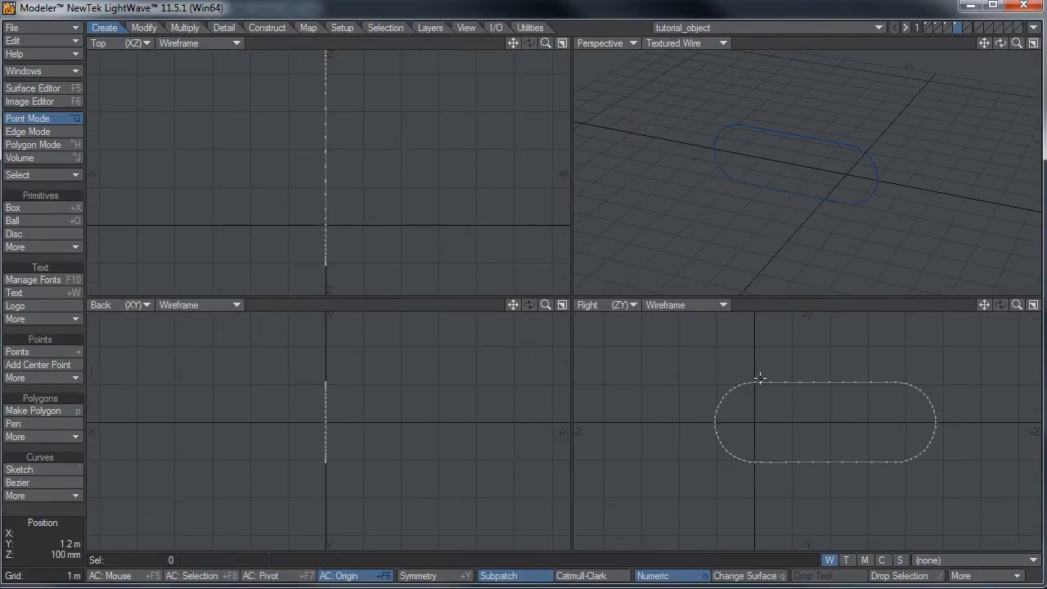
- Create a weight map named "fix" with an initial value of 100% on the points of the path's semicircle around the origin
mouse_move(758, 380)
right_mouse_down()
mouse_move(762, 526)
mouse_move(757, 487)
right_mouse_up()
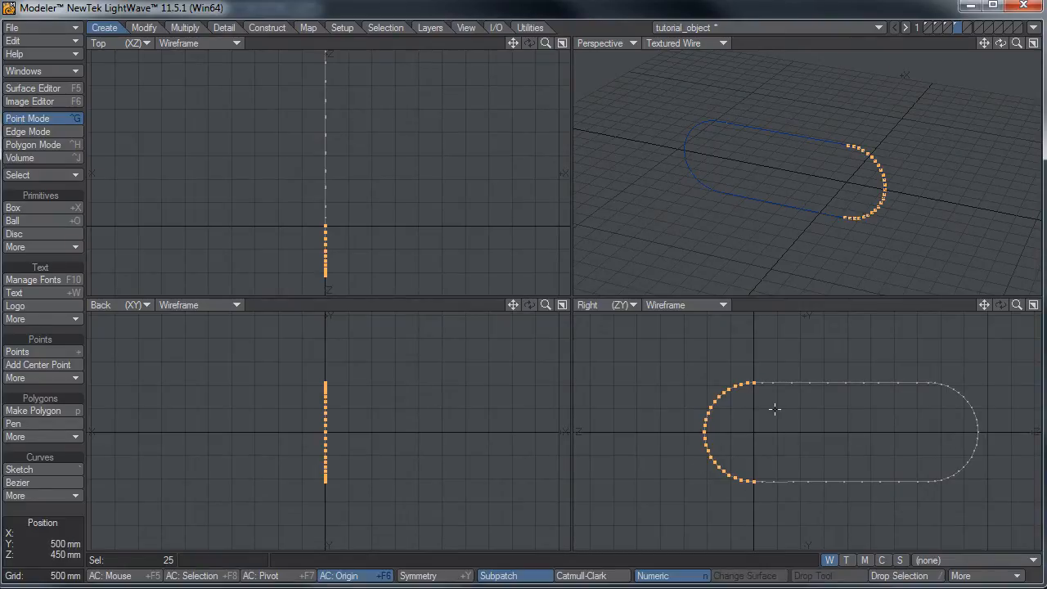
left_click(973, 560)
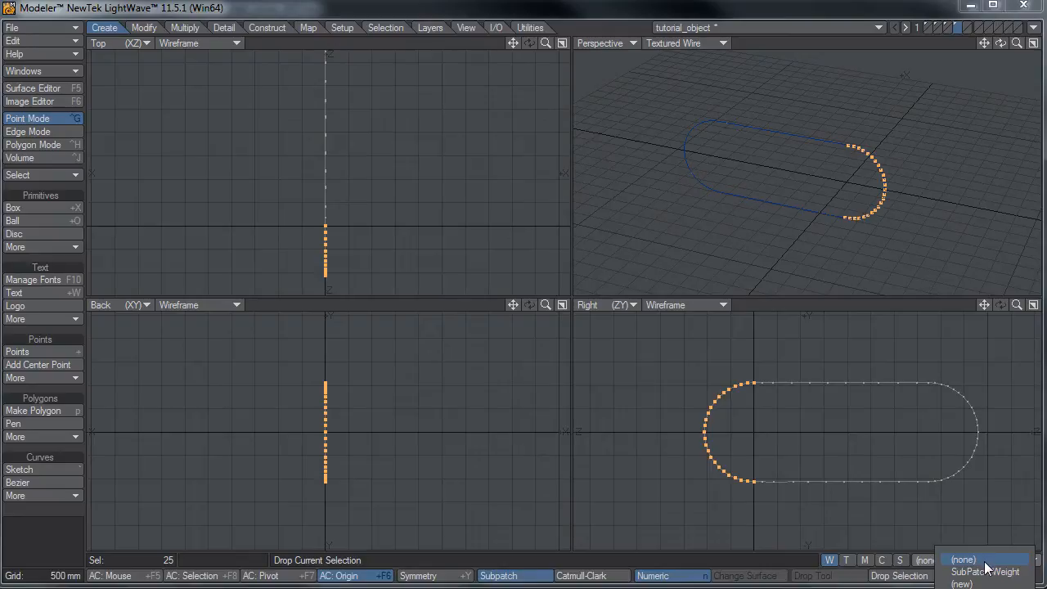
left_click(986, 583)
type("f")
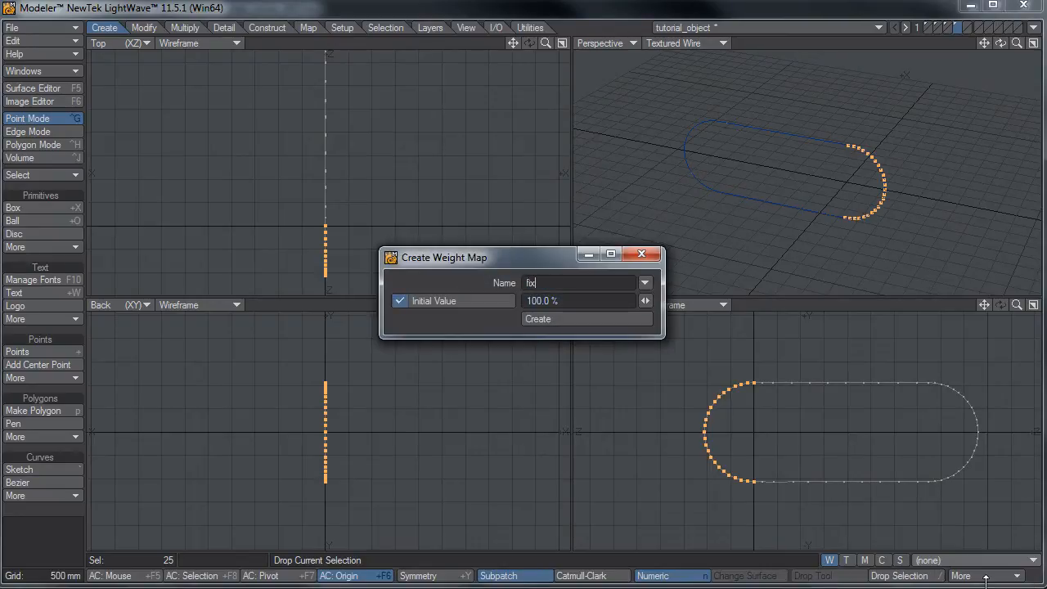
type("ix")
key("Return")
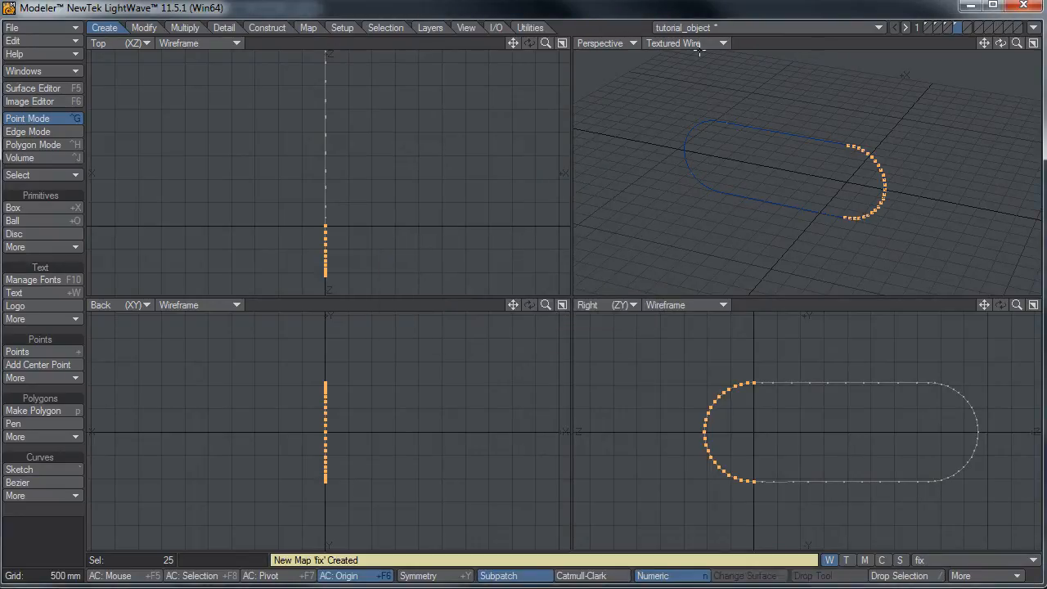
- Set the perspective viewport to Weight Shade, drop the point selection and save the object
left_click(699, 47)
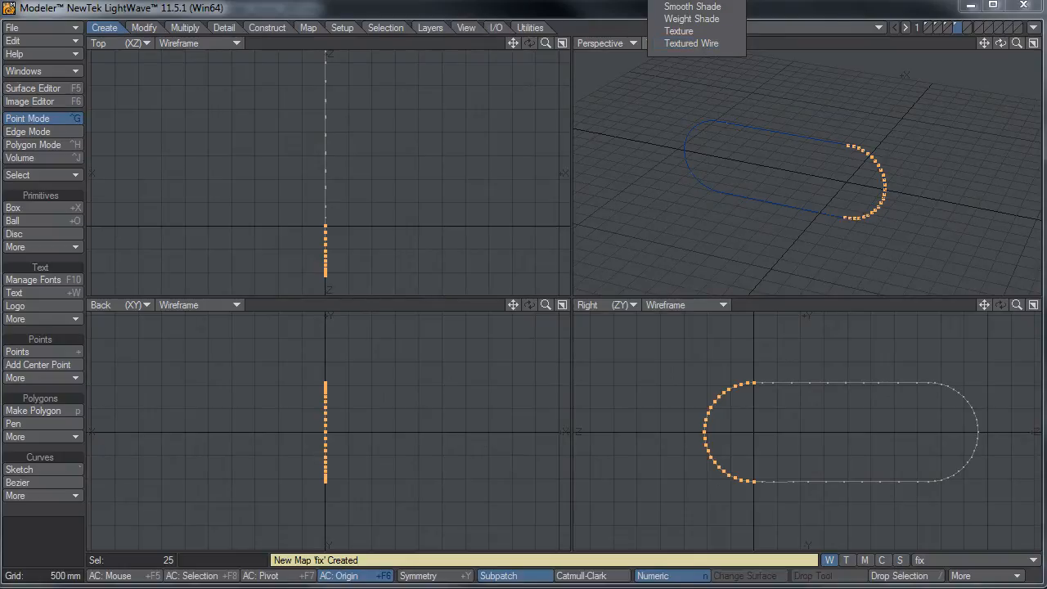
left_click(720, 19)
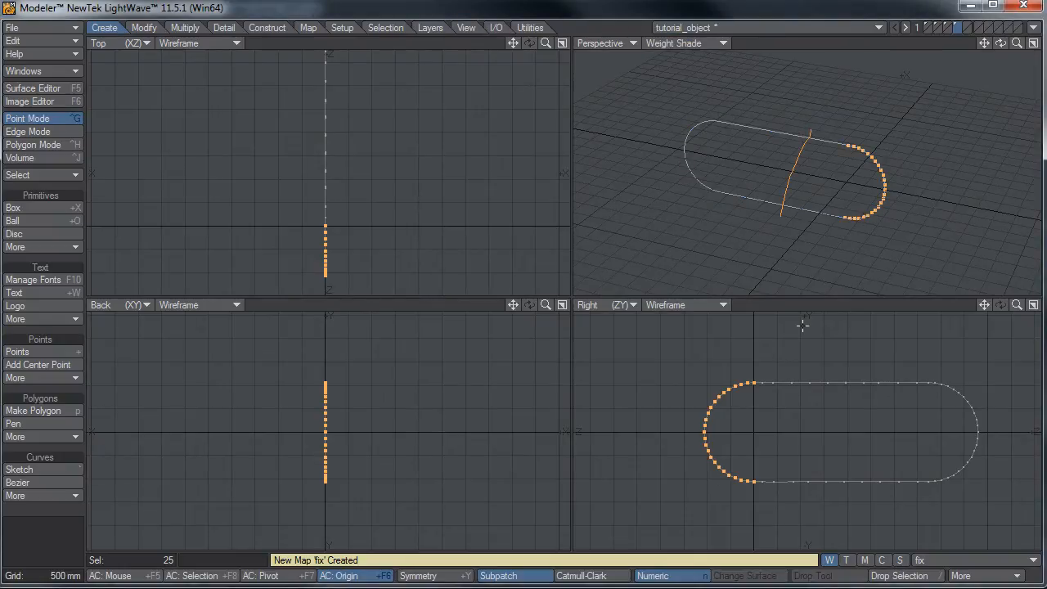
key("/")
mouse_move(891, 201)
left_mouse_down("ctrl+alt")
mouse_move(941, 196)
mouse_move(882, 209)
left_mouse_up("ctrl+alt")
key("s")
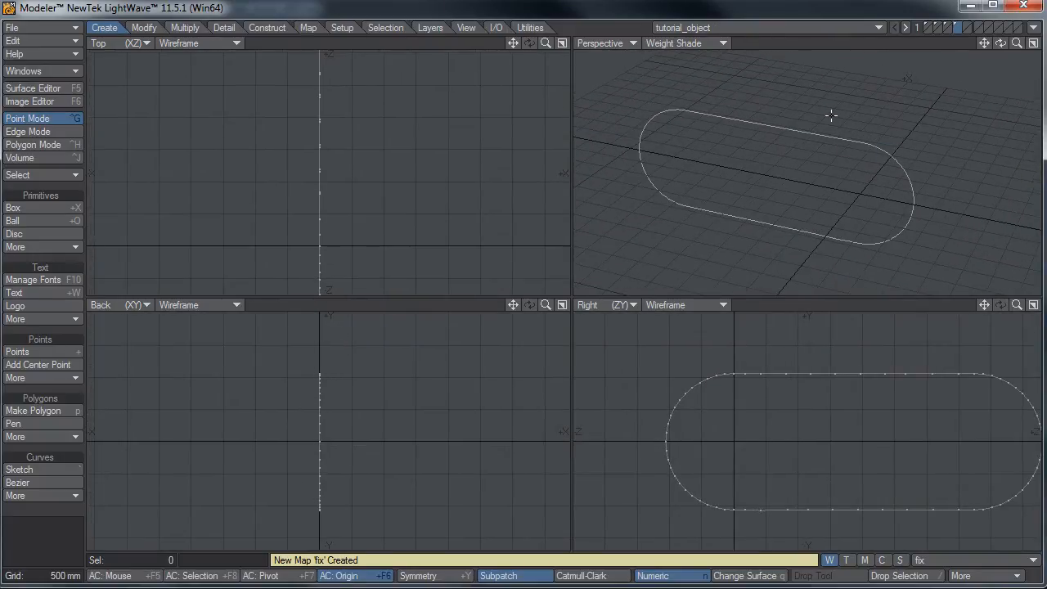
- Check the point information at the start of the path's upper bend, drop the selection and return to Layout
left_click(618, 49)
left_click(615, 46)
right_click_drag(843, 122, 877, 95)
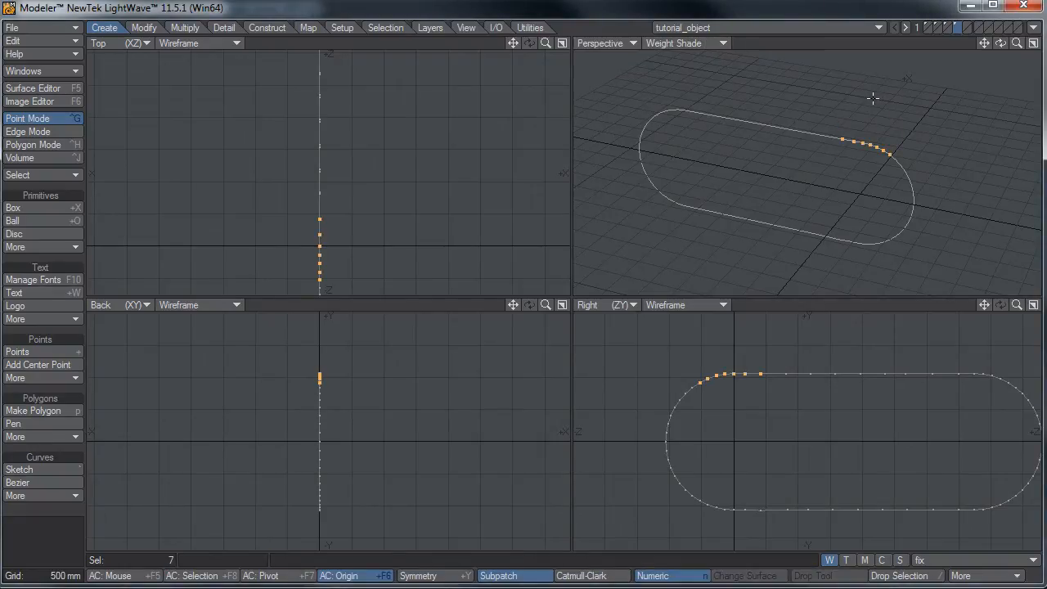
key("i")
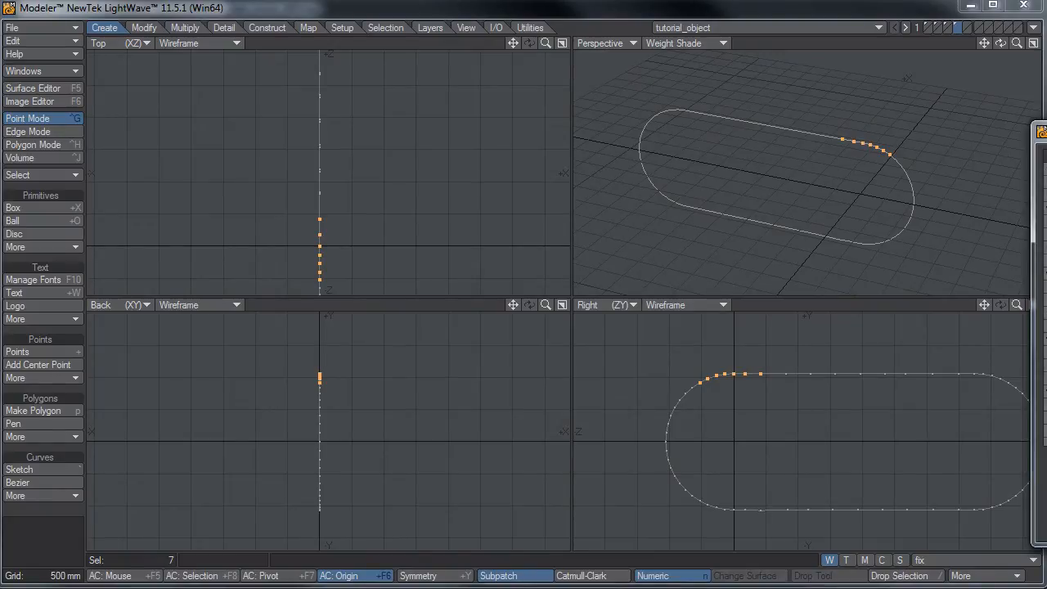
double_click(1044, 129)
key("slash")
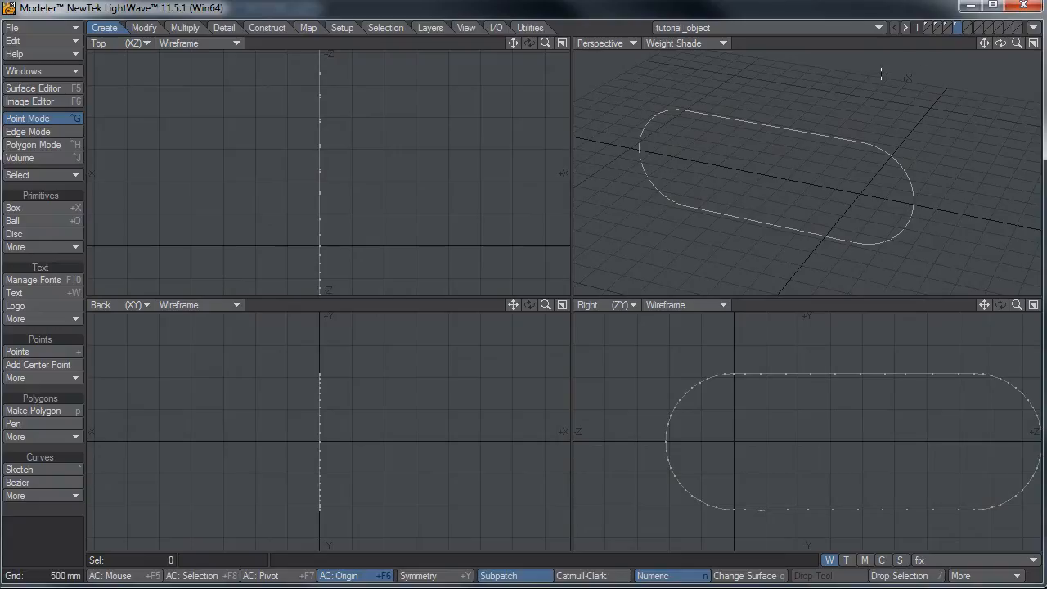
left_click(1033, 28)
left_click(1032, 34)
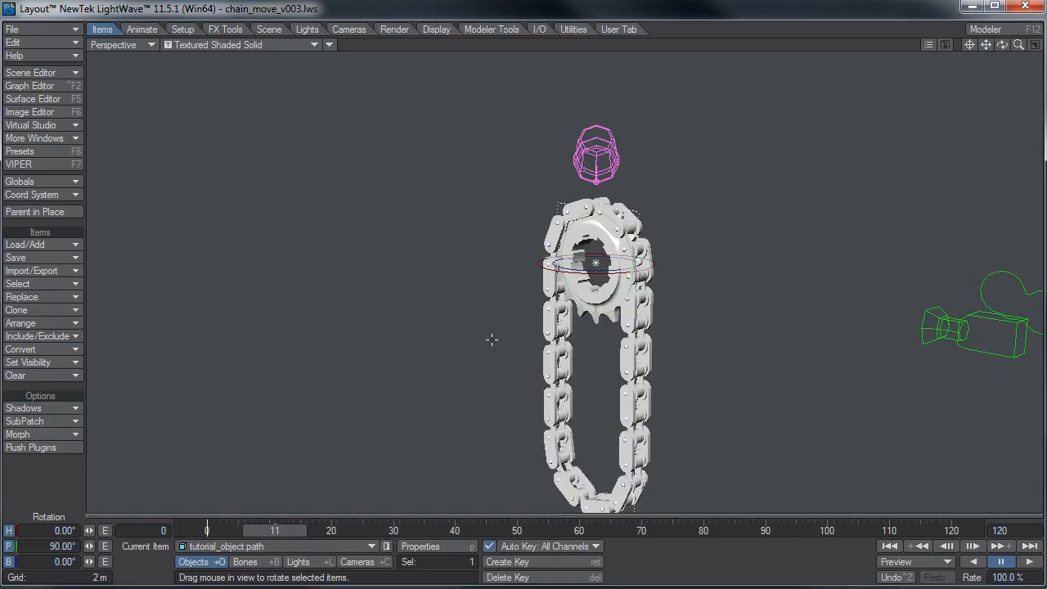
- Add ClothFX dynamics to the path object and fix its points with the fix/weightmap
key("p")
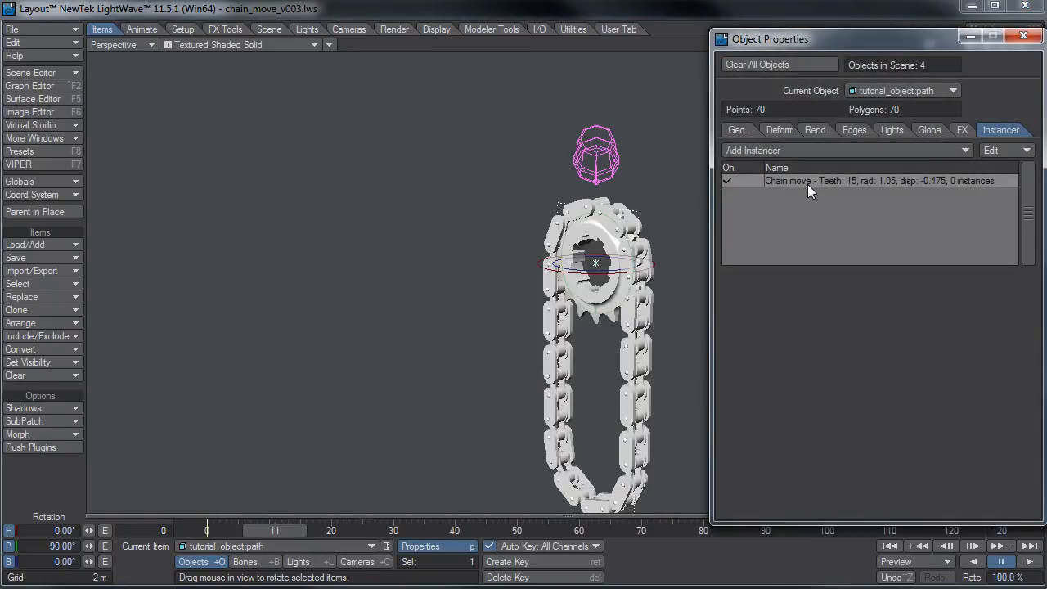
left_click(966, 130)
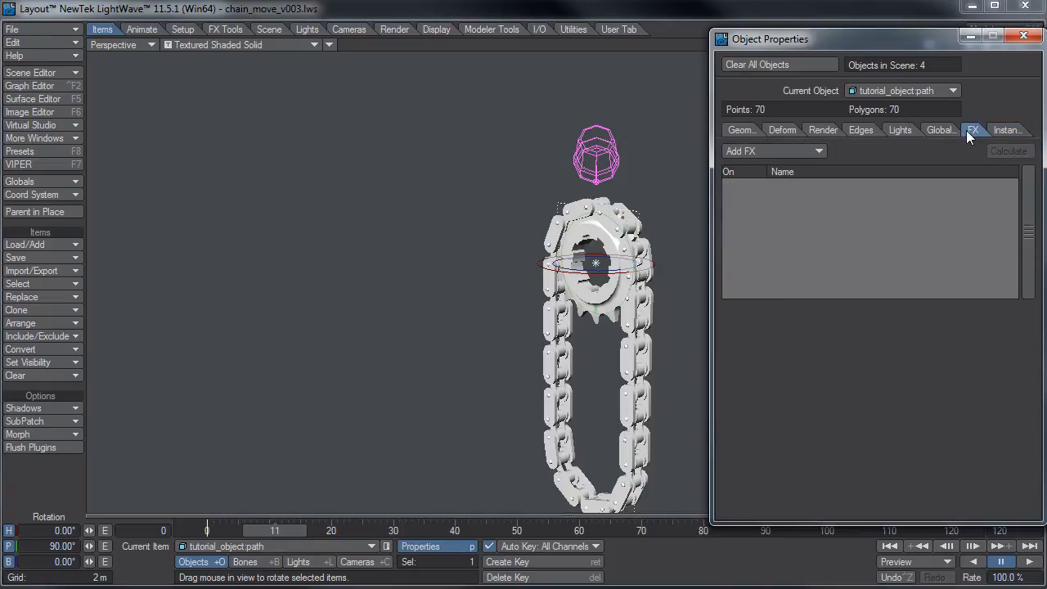
left_click(781, 152)
left_click(809, 149)
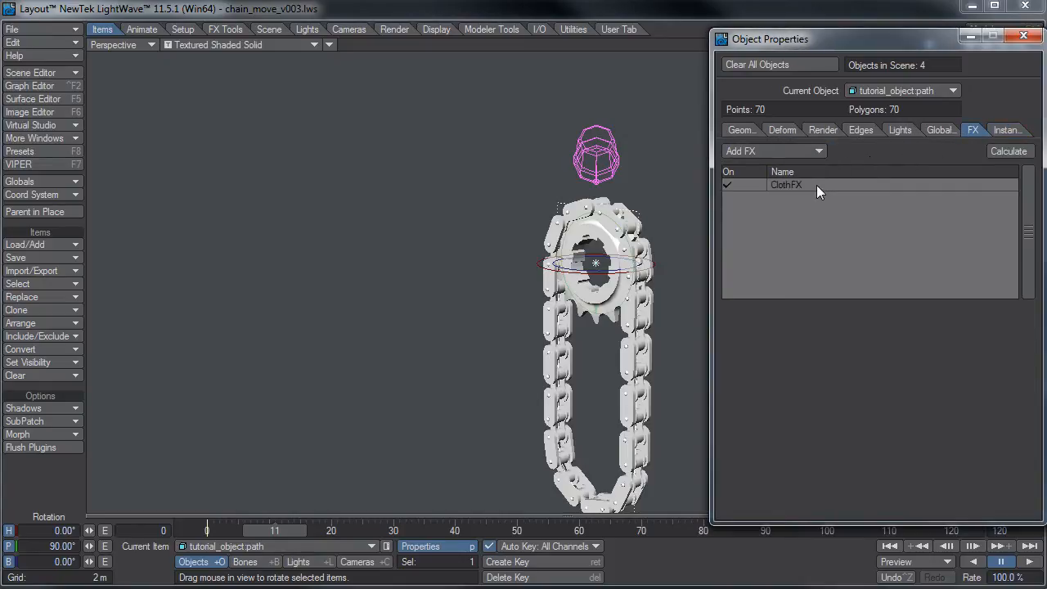
left_click(909, 352)
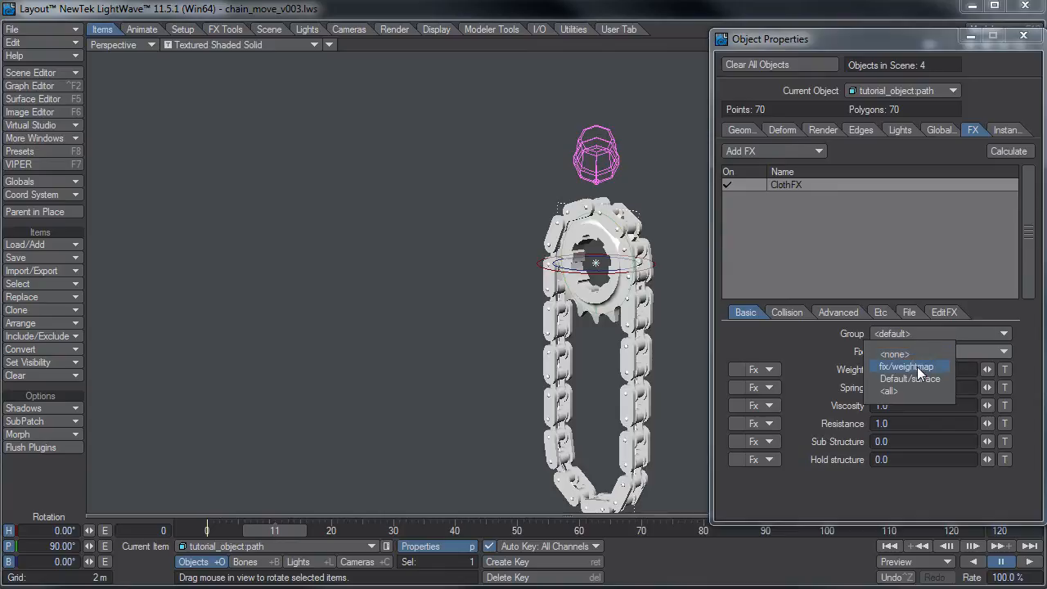
left_click(916, 367)
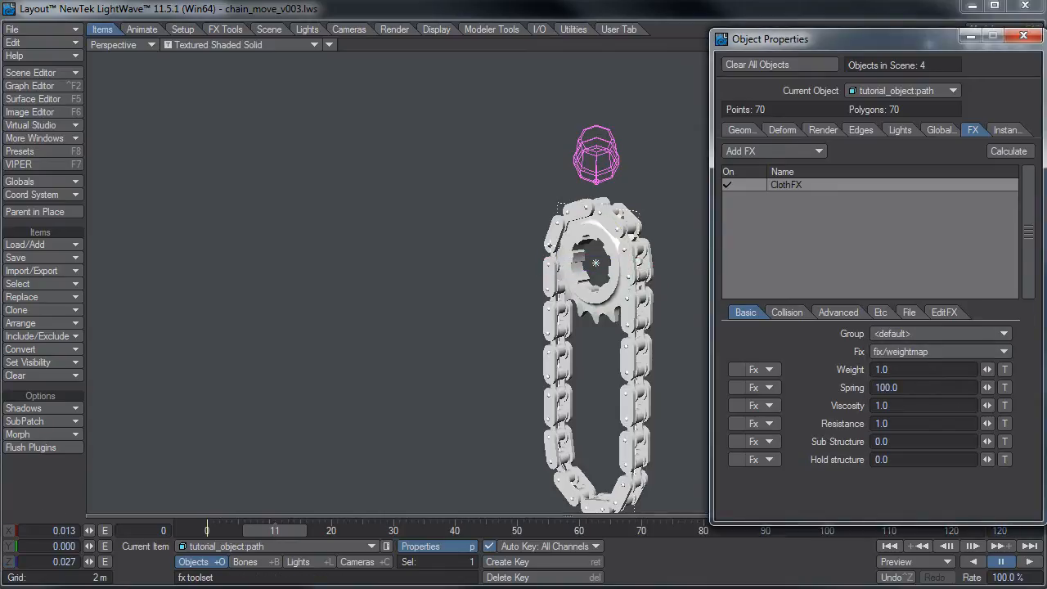
- Set the path's ClothFX gravity on Y to -9.8
left_click_drag(779, 34, 824, 42)
left_click(904, 318)
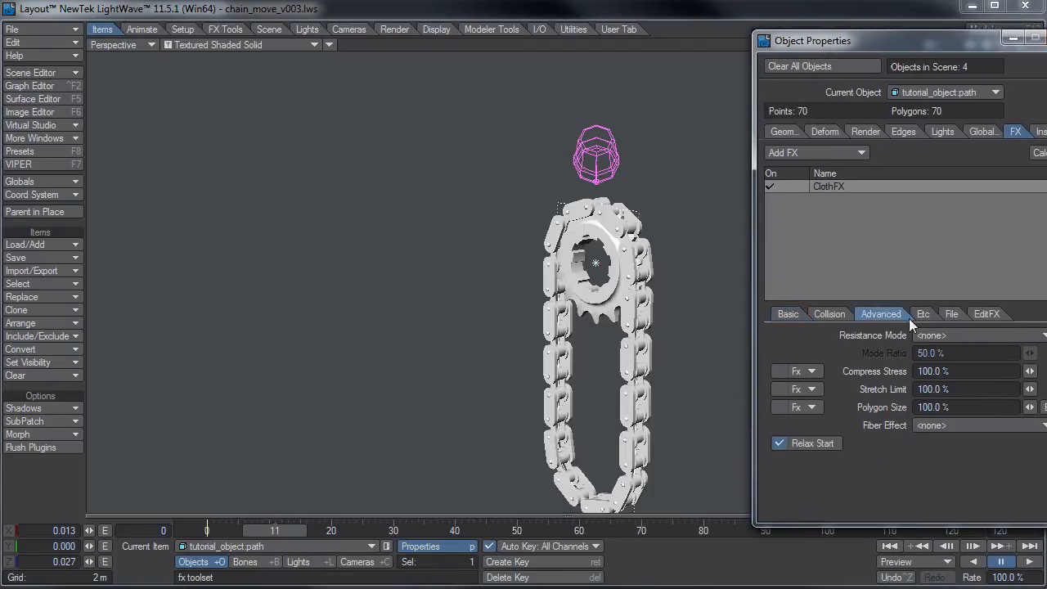
left_click(922, 314)
left_click(955, 356)
type("-")
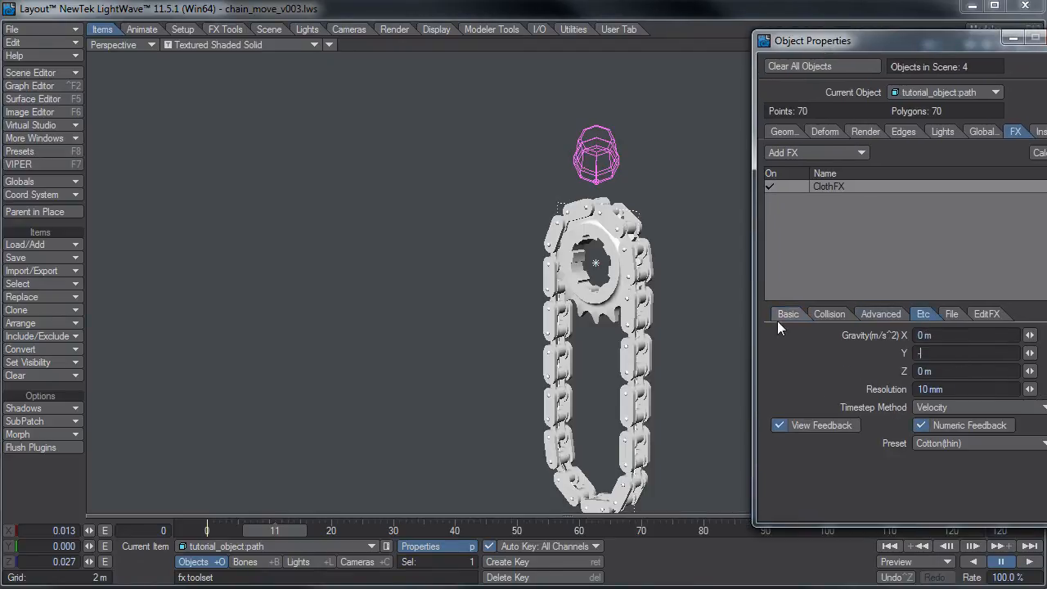
type("9.8")
key("Tab")
key("Return")
- Set the path's ClothFX stretch limit to 0.001%
left_click(872, 318)
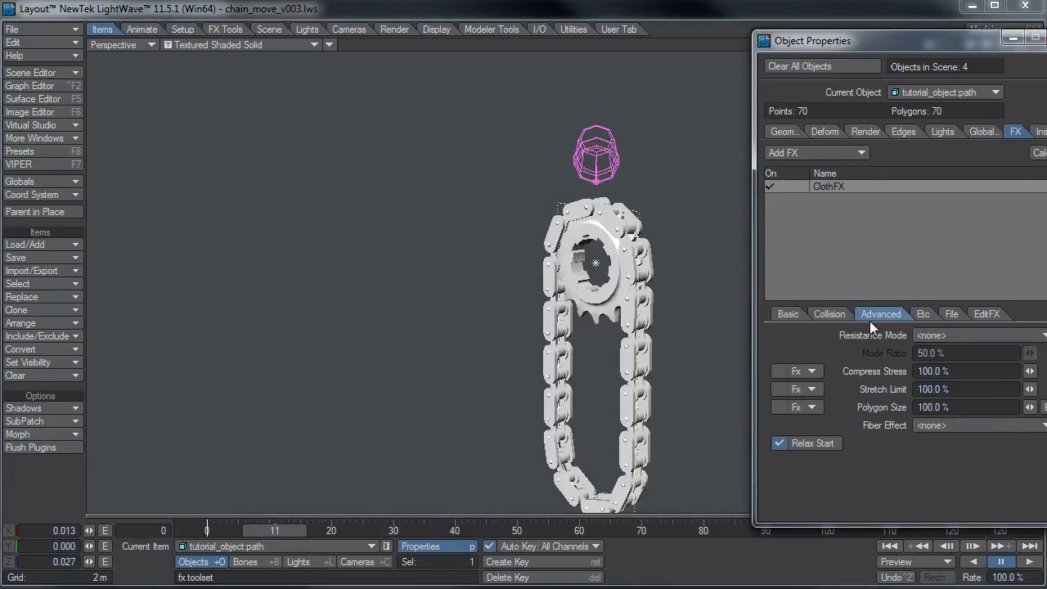
left_click(963, 388)
type(".001")
key("Return")
- Set the ClothFX hold structure to 100 and calculate the simulation
left_click_drag(655, 365, 611, 341, "alt+shift")
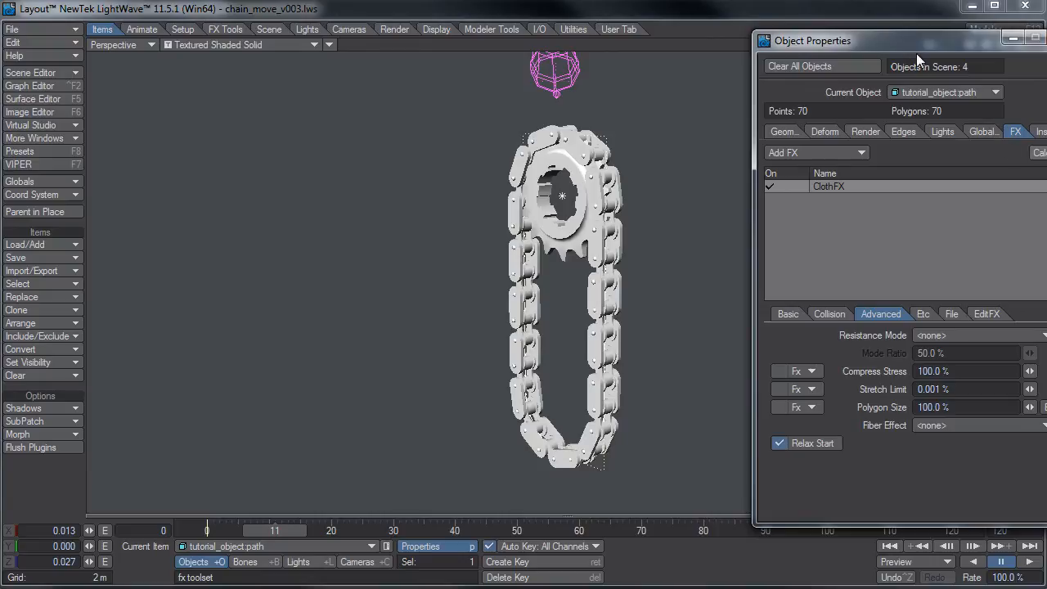
left_click_drag(915, 53, 857, 46)
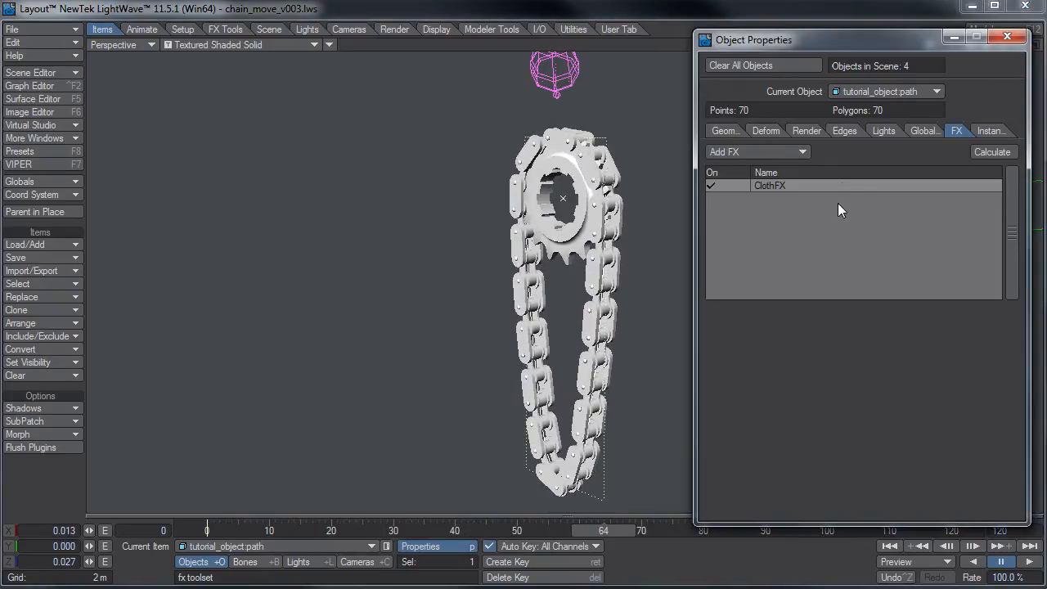
left_click_drag(867, 42, 855, 18)
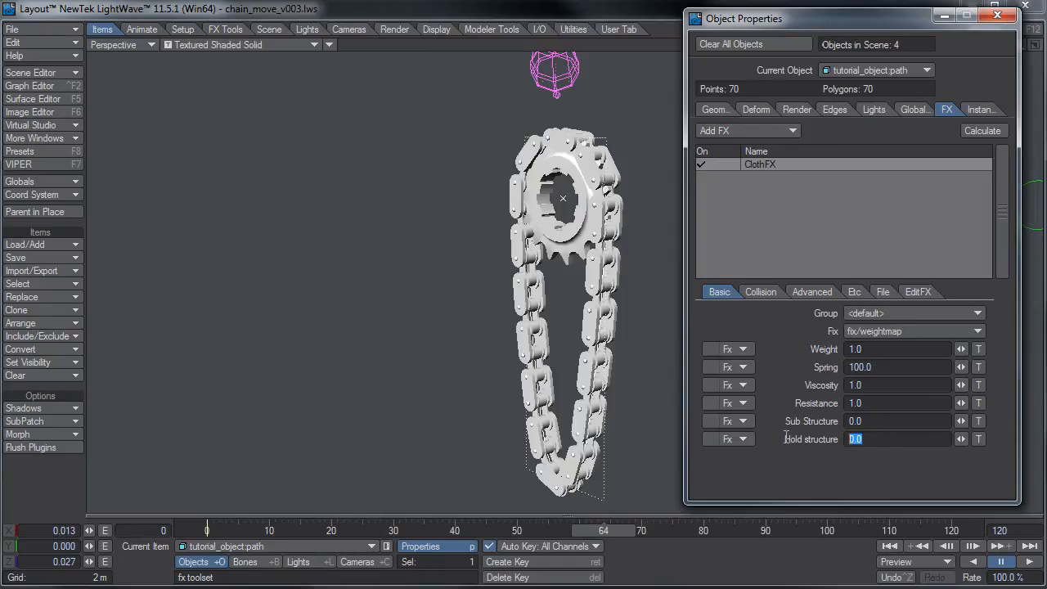
type("100")
key("Return")
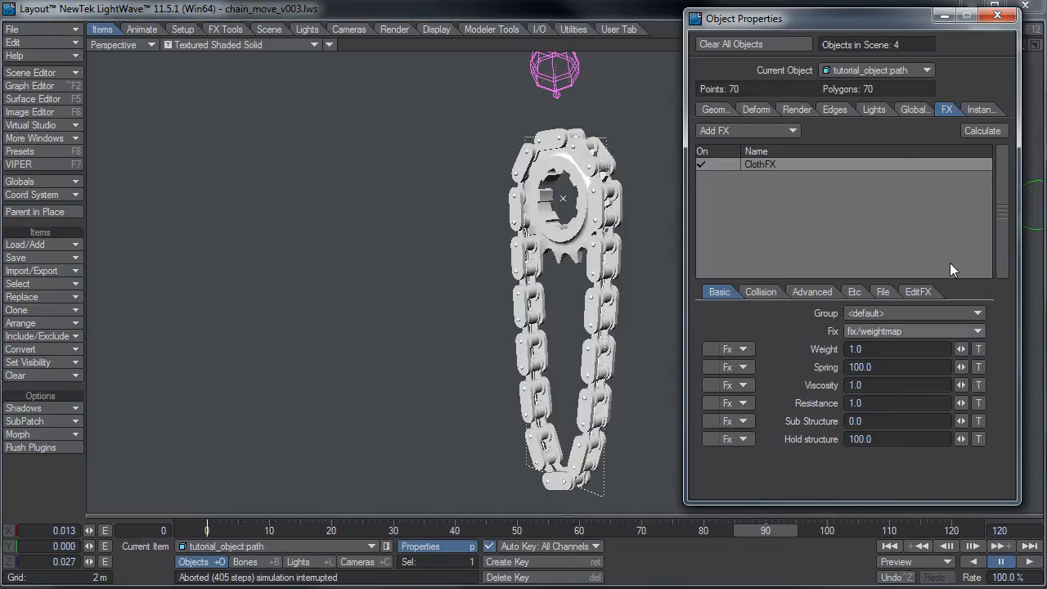
left_click(991, 129)
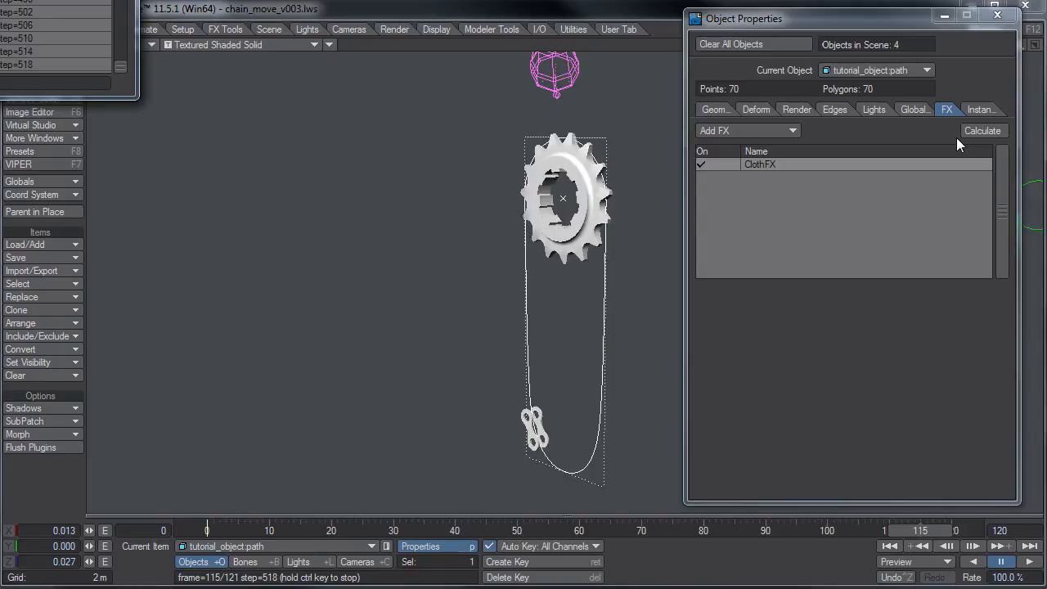
- Set the ClothFX hold structure to 20, recalculate the simulation and scrub through the chain's motion
double_click(914, 163)
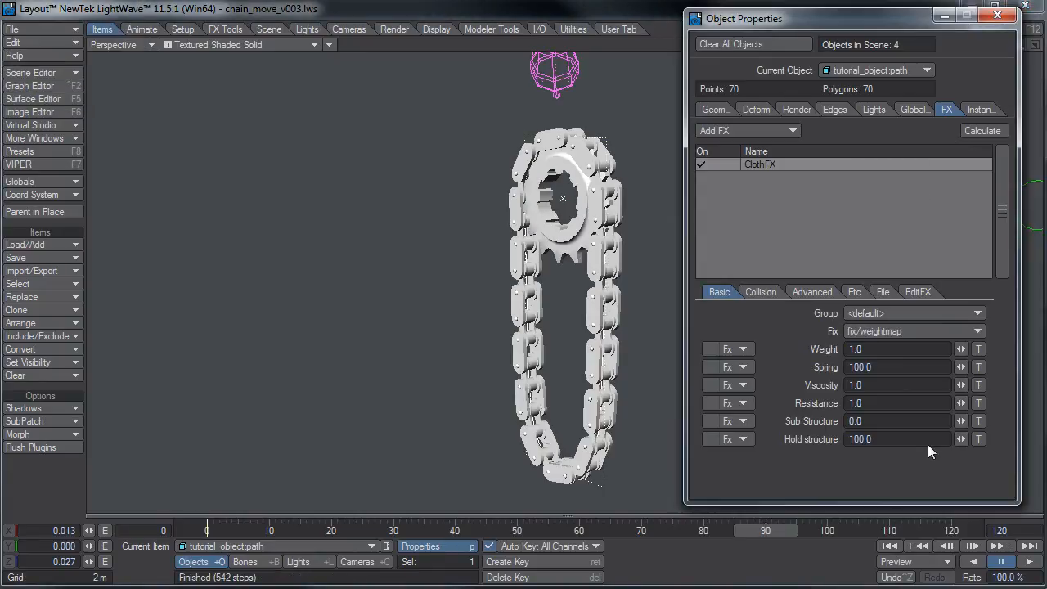
left_click(927, 444)
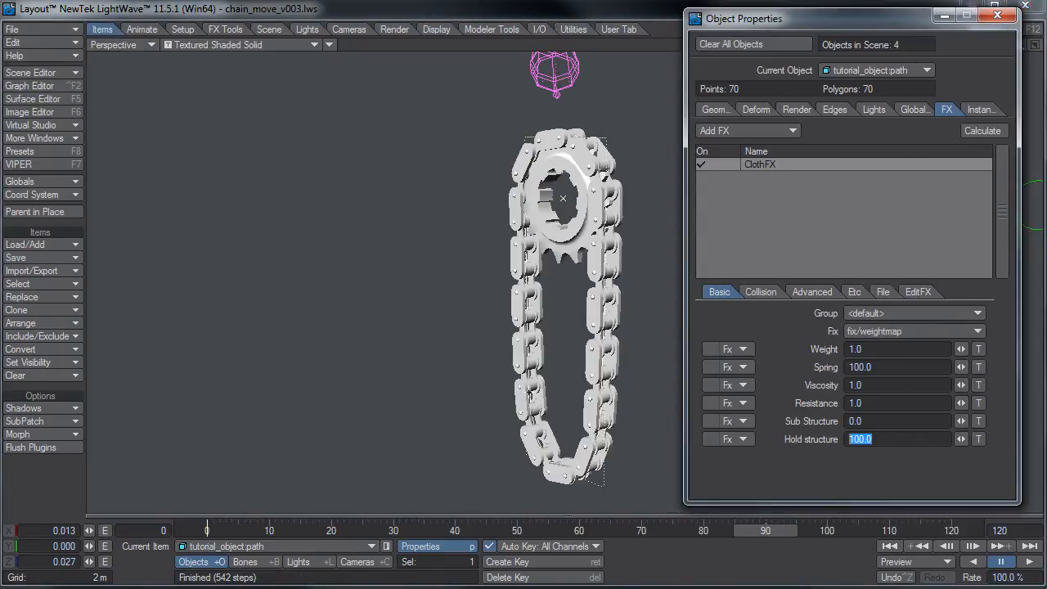
left_click(1001, 131)
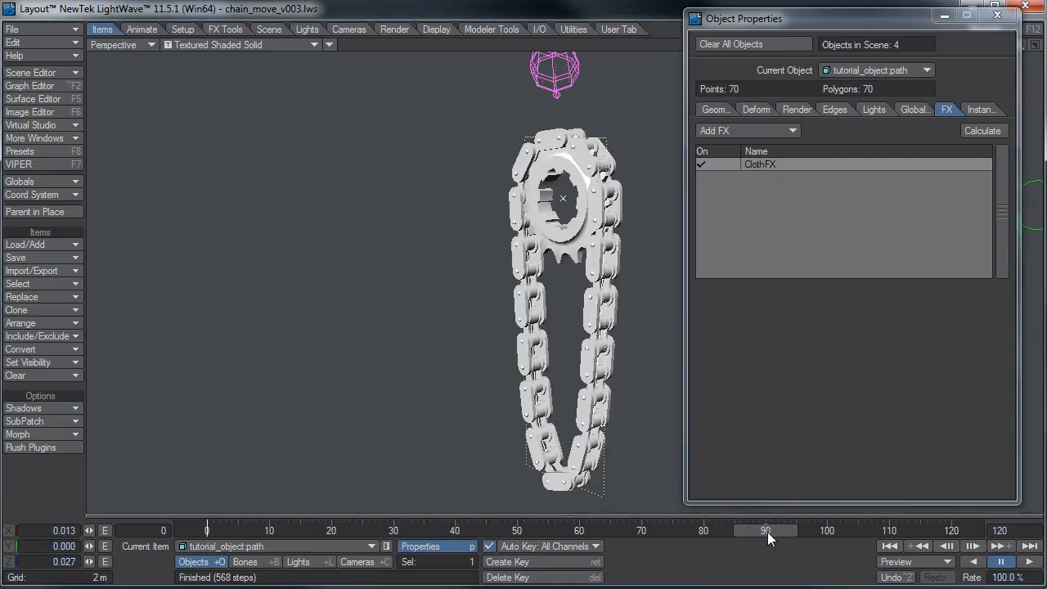
left_click_drag(767, 532, 275, 532)
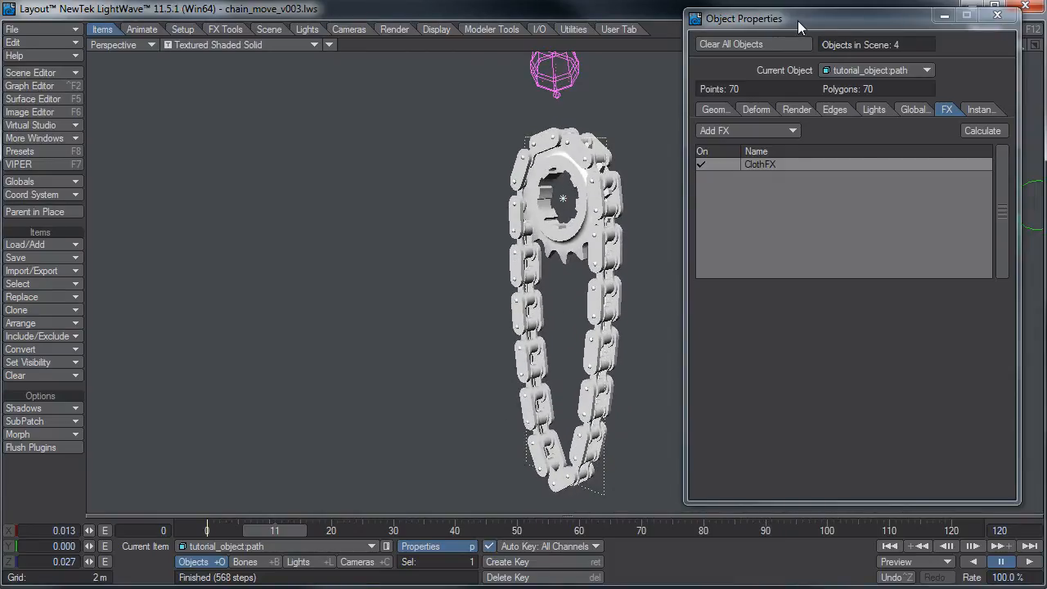
- Close the object properties and add a collision dynamic object under its default name
key("p")
left_click_drag(674, 223, 649, 233, "alt")
left_click(739, 169, "ctrl+shift")
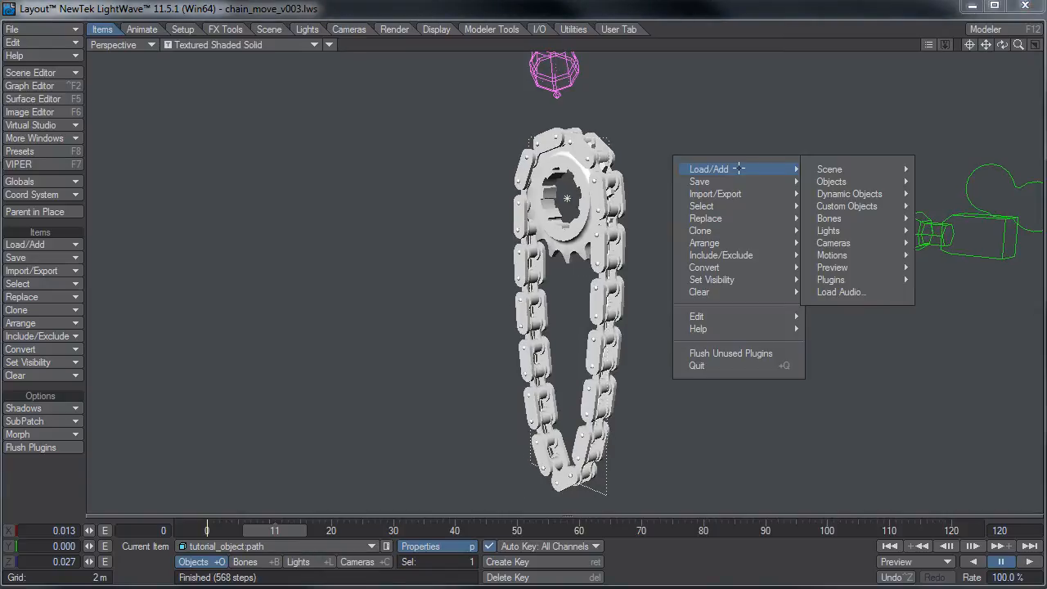
mouse_move(867, 194)
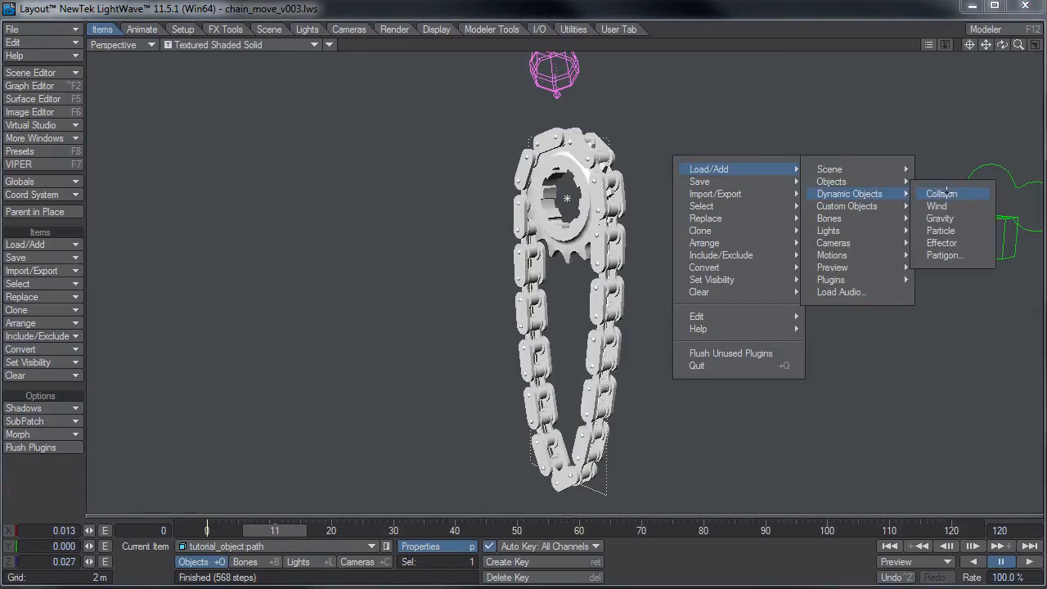
left_click(945, 194)
left_click(270, 338)
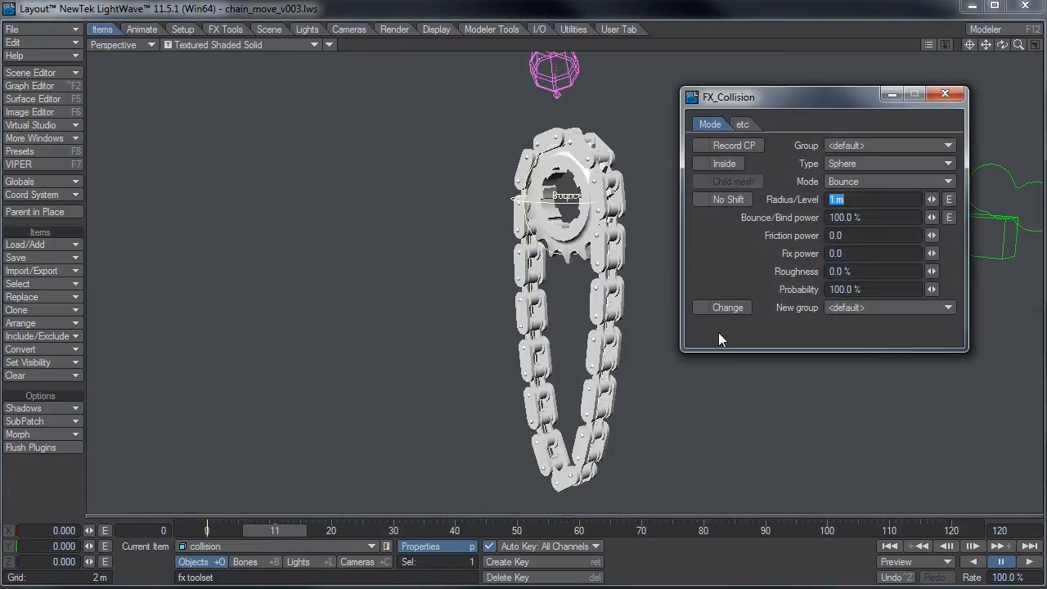
- Place the collision sphere beside the chain's lower end at frame 0, about Y -4.31 m and Z -3.67 m, and enlarge its radius
left_click_drag(740, 96, 990, 99)
key("t")
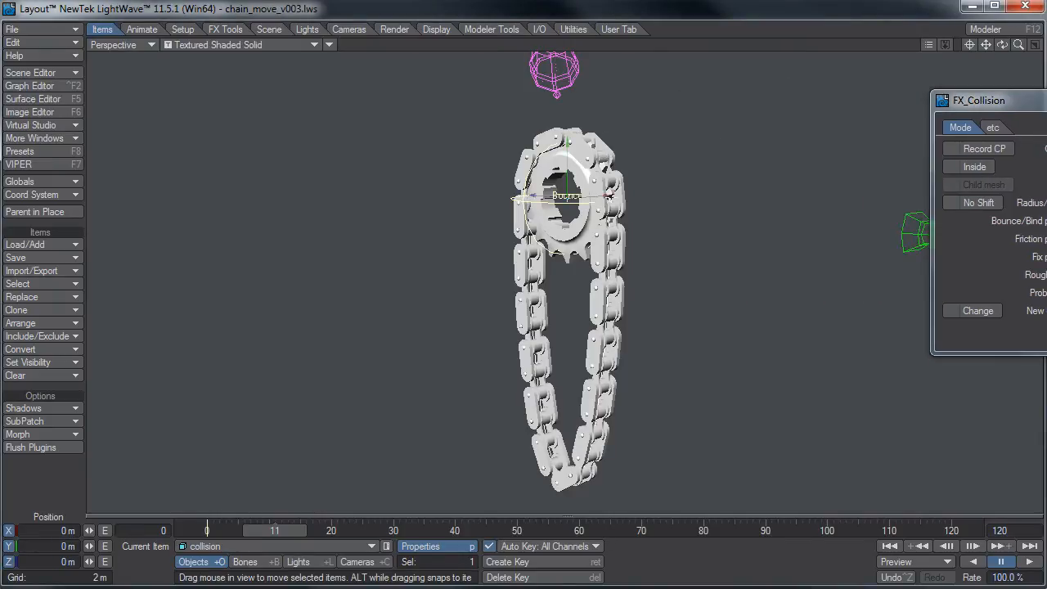
left_click_drag(586, 196, 419, 197, "alt")
key("ctrl+z")
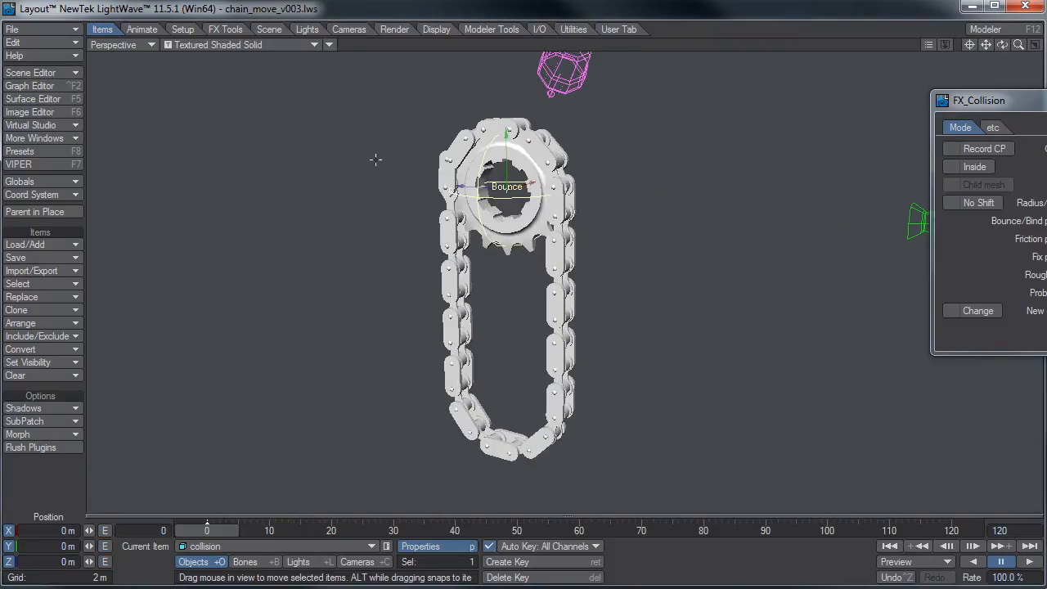
left_click_drag(474, 188, 680, 203)
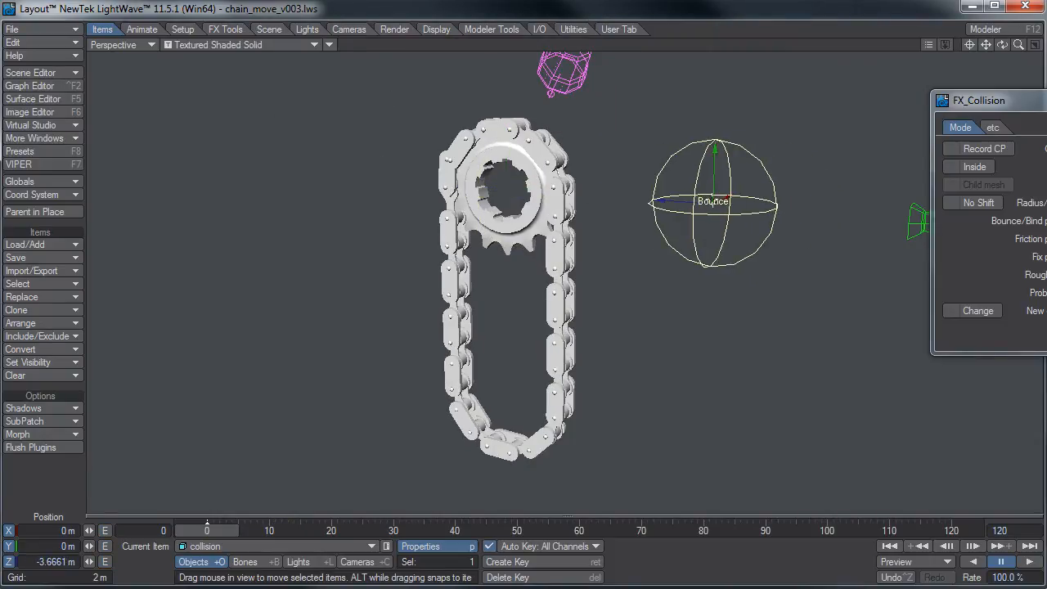
right_click_drag(712, 202, 703, 452)
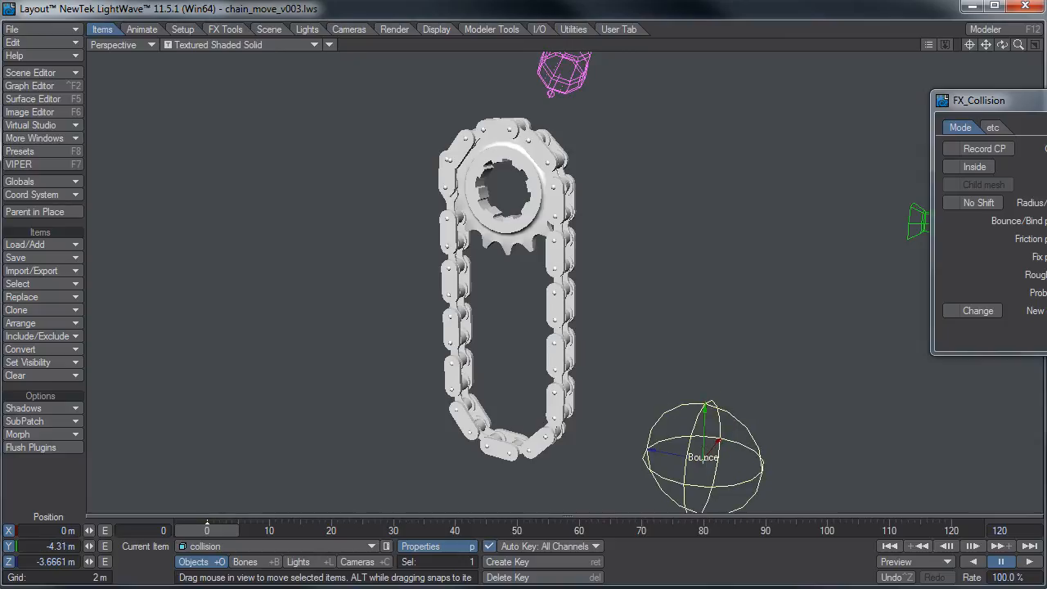
left_click_drag(1045, 203, 1045, 202)
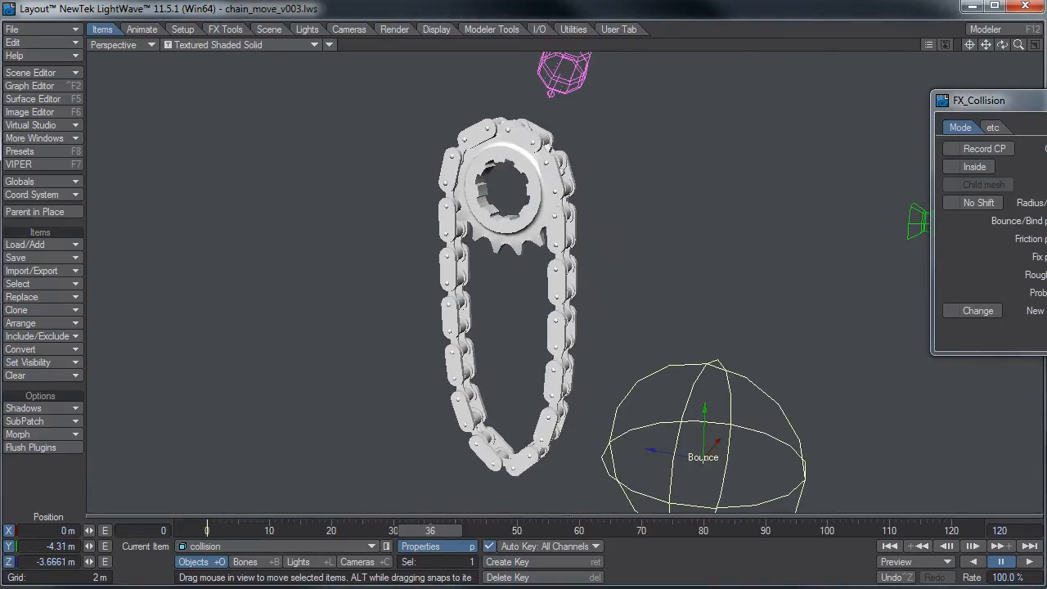
- Keyframe the collision sphere on the chain's opposite side at frame 40, at Z about 4.38 m, and test the dynamics calculation
left_click_drag(653, 451, 282, 379)
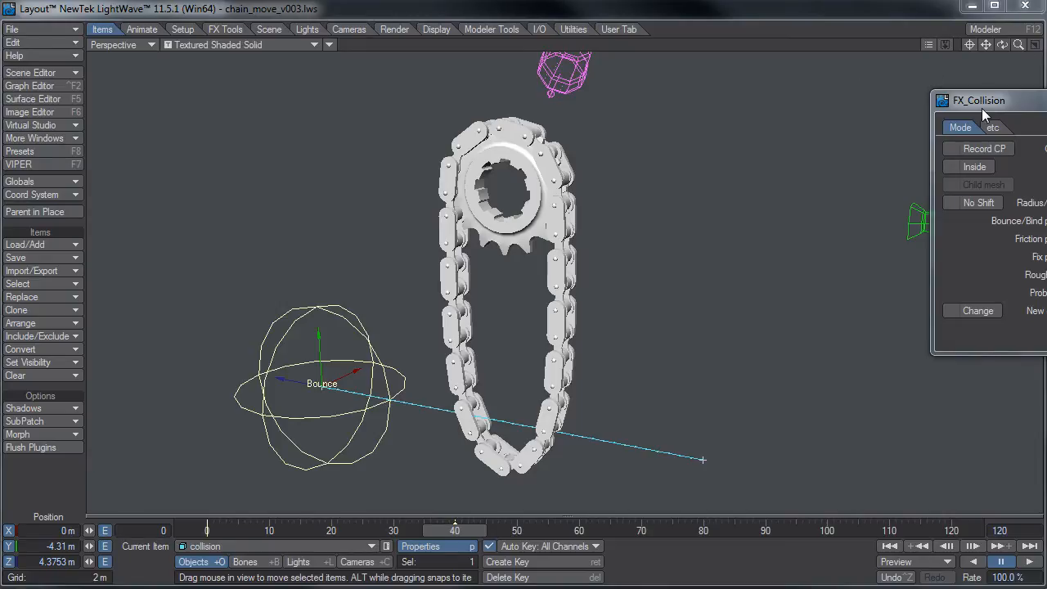
key("ctrl+d")
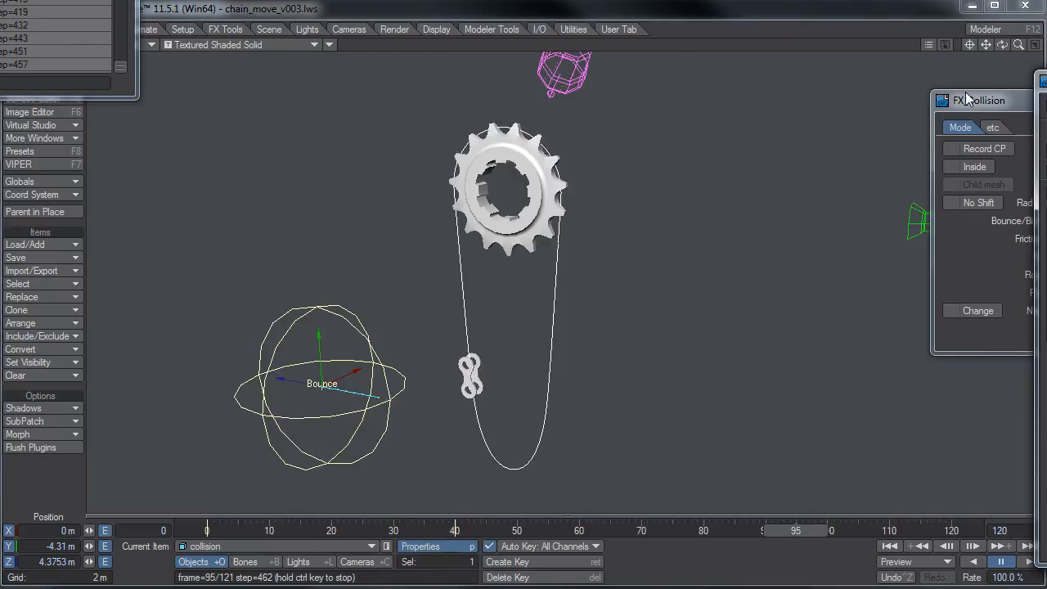
key("ctrl")
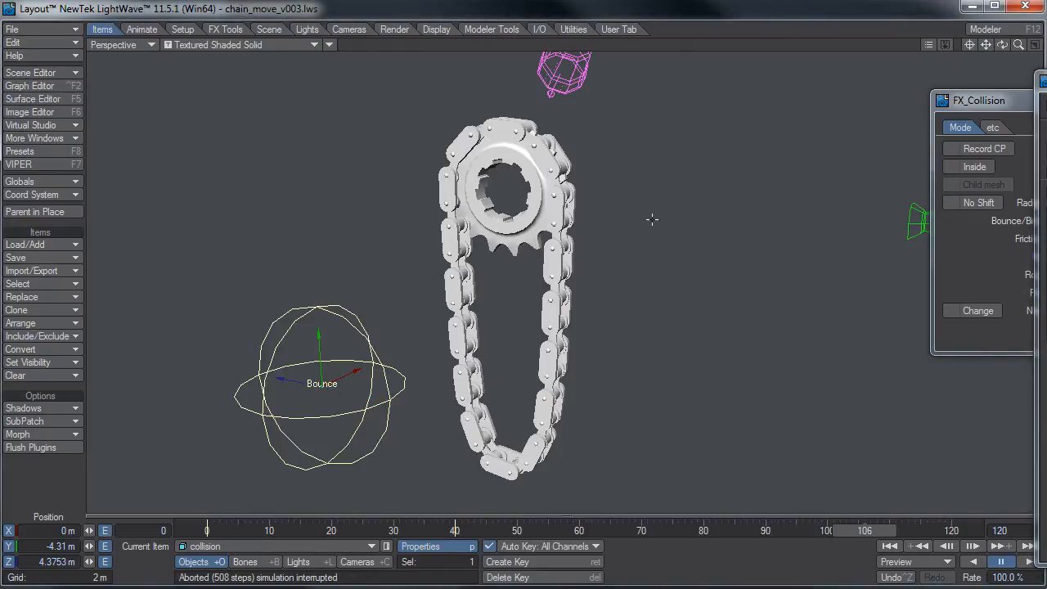
- Set the path's ClothFX collision detection to <all> and recalculate the simulation
key("Up")
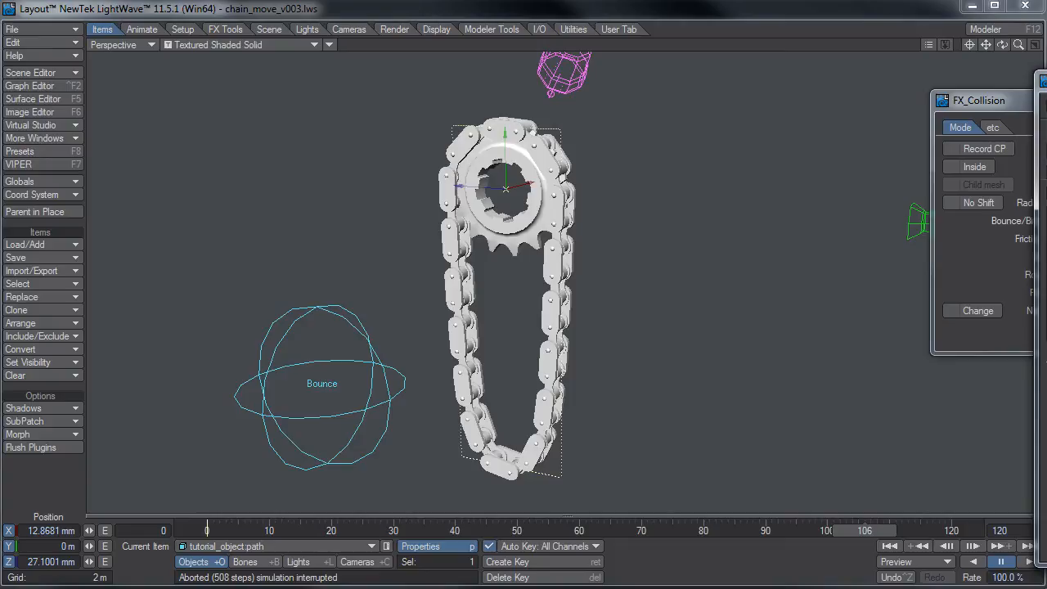
key("p")
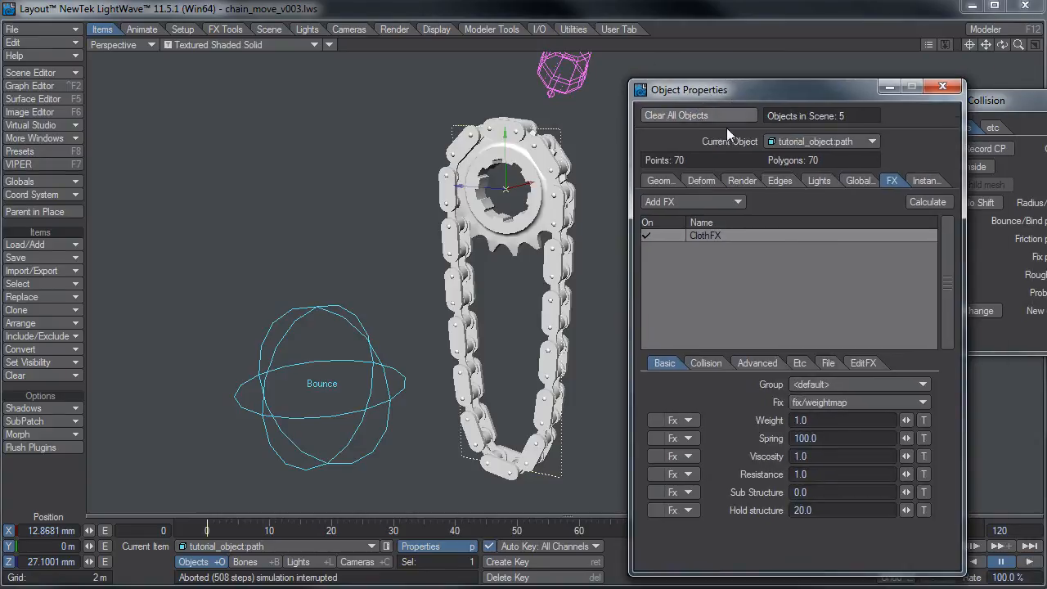
left_click(713, 360)
left_click(842, 403)
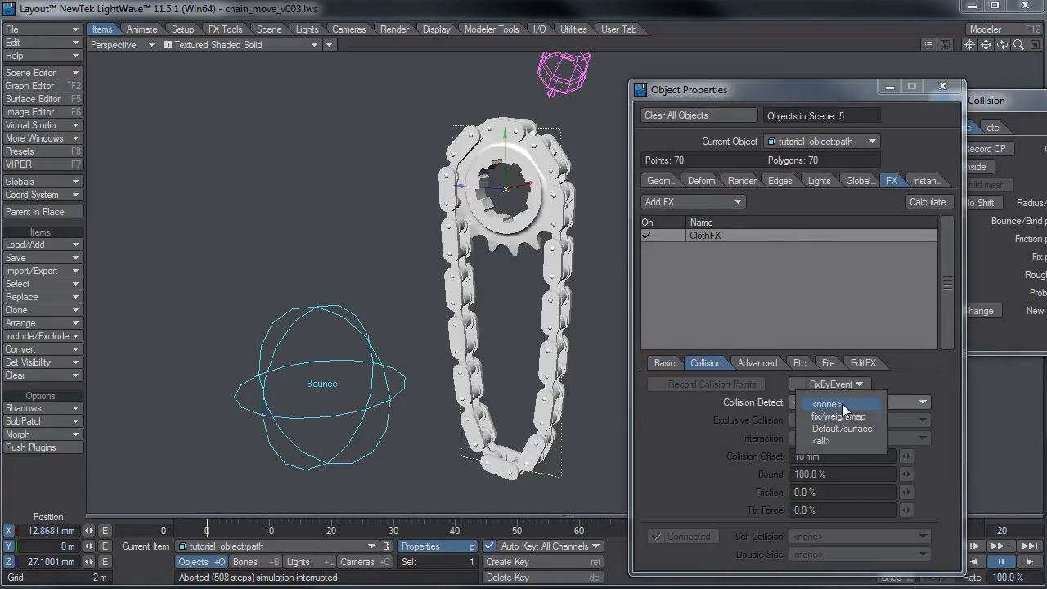
left_click(839, 443)
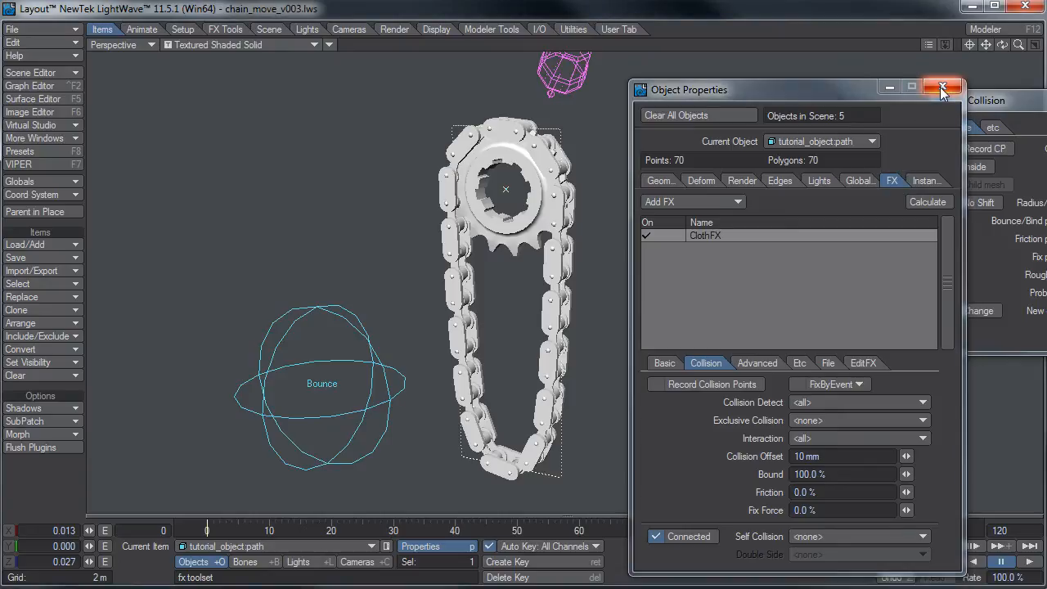
left_click(926, 204)
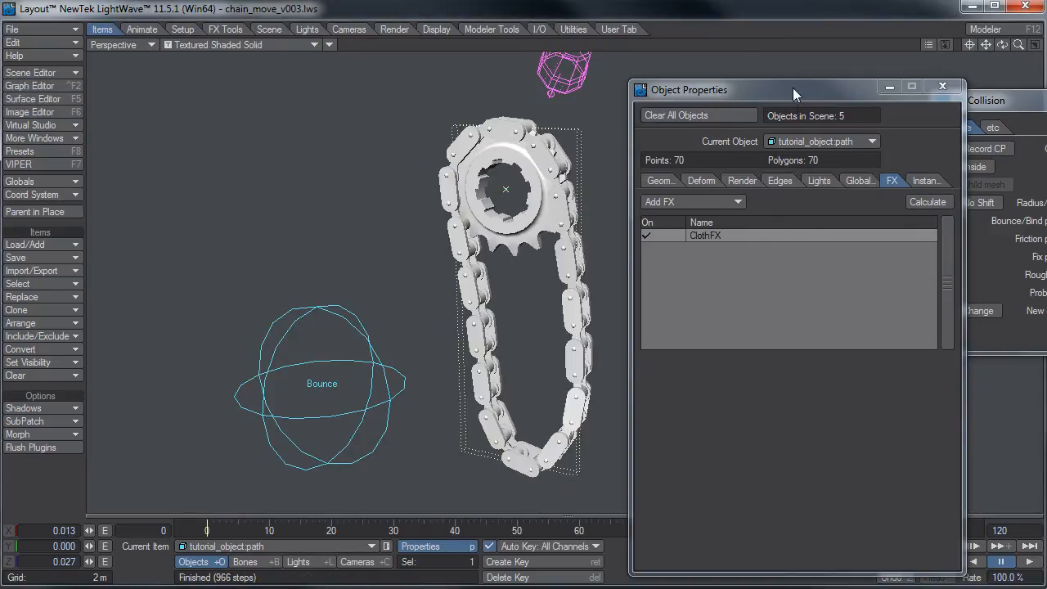
- Review the simulated chain along the timeline, return to frame 0 and select the collision sphere
left_click_drag(793, 87, 895, 4)
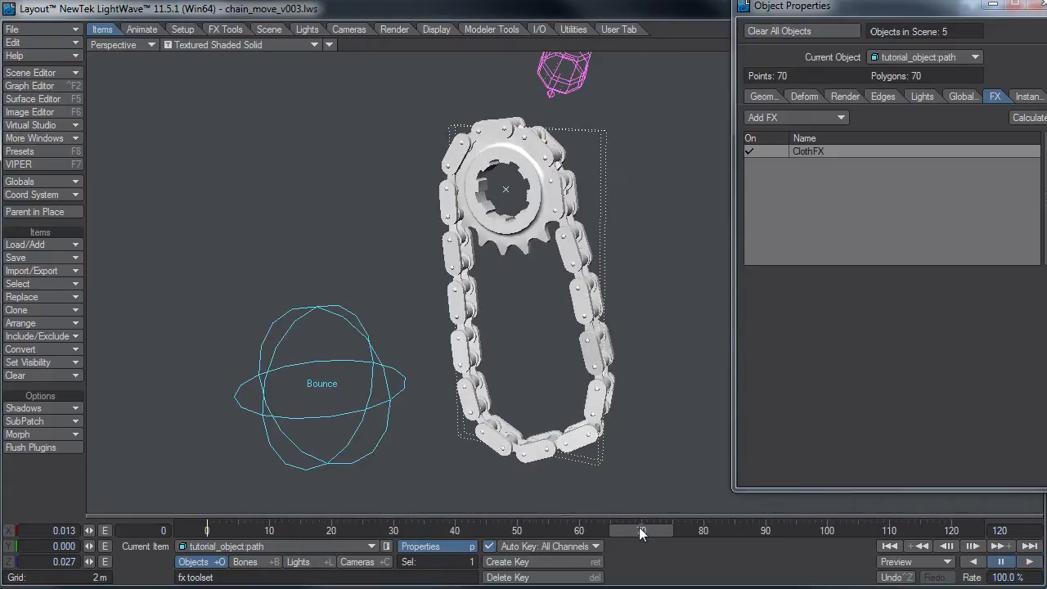
left_click_drag(639, 528, 205, 530)
left_click(677, 395)
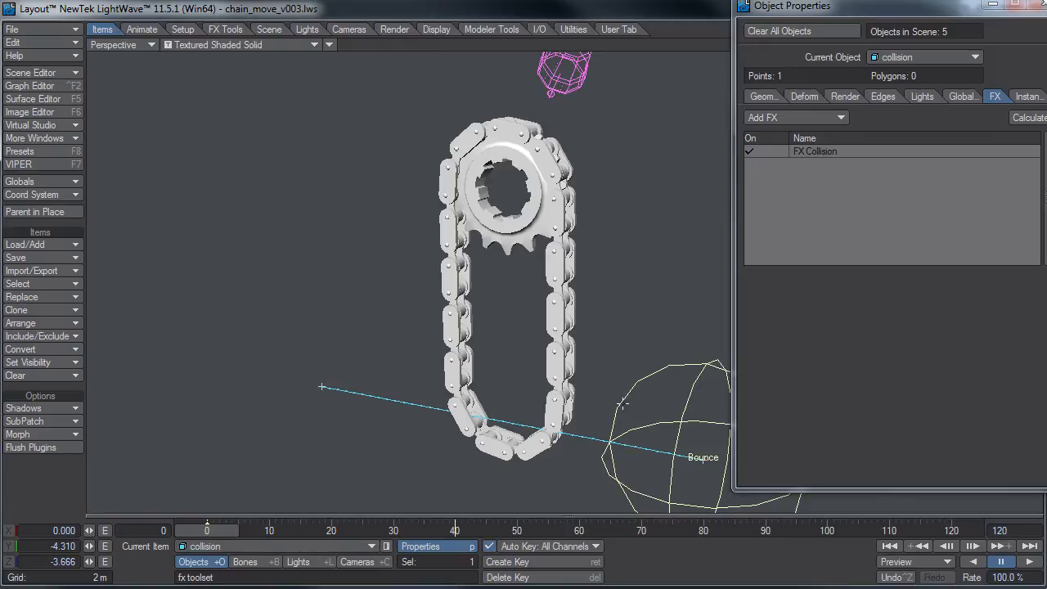
- Lower the collision sphere at frame 40 to about Y -6.61 m and recalculate the dynamics
key("t")
left_click_drag(684, 409, 680, 364, "alt")
left_click_drag(680, 364, 668, 297, "alt+shift")
right_click_drag(681, 321, 679, 394)
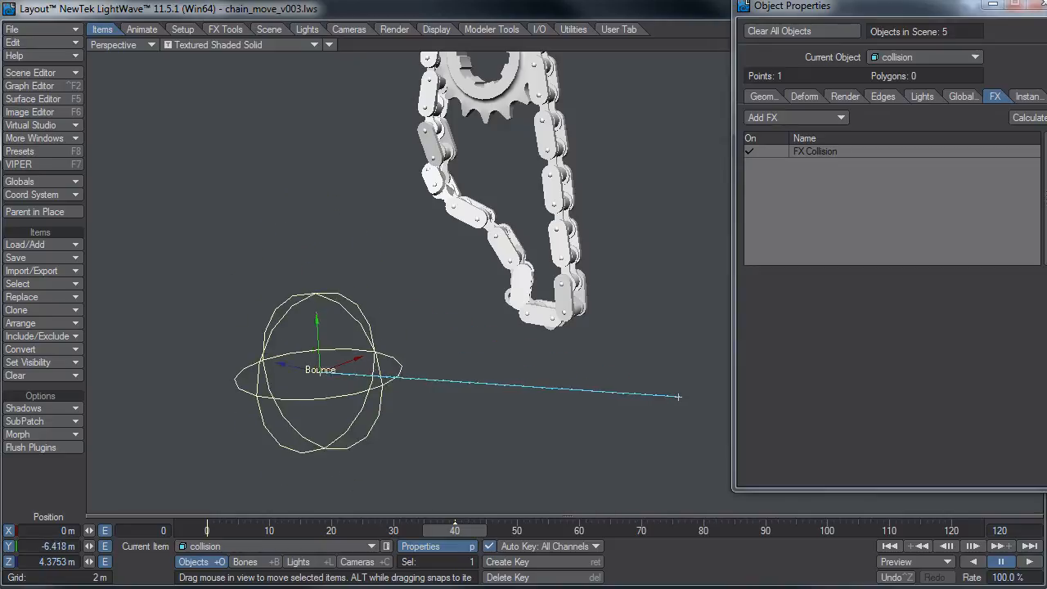
left_click(1028, 118)
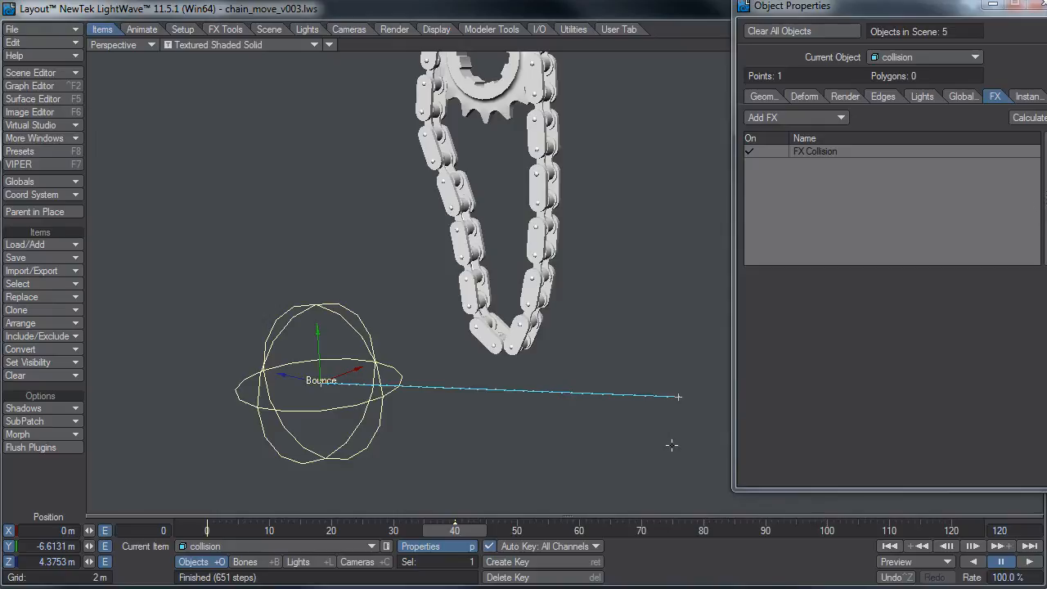
- Play back the simulation and examine the chain links from several angles at frame 19 and frame 0
left_click(1030, 564)
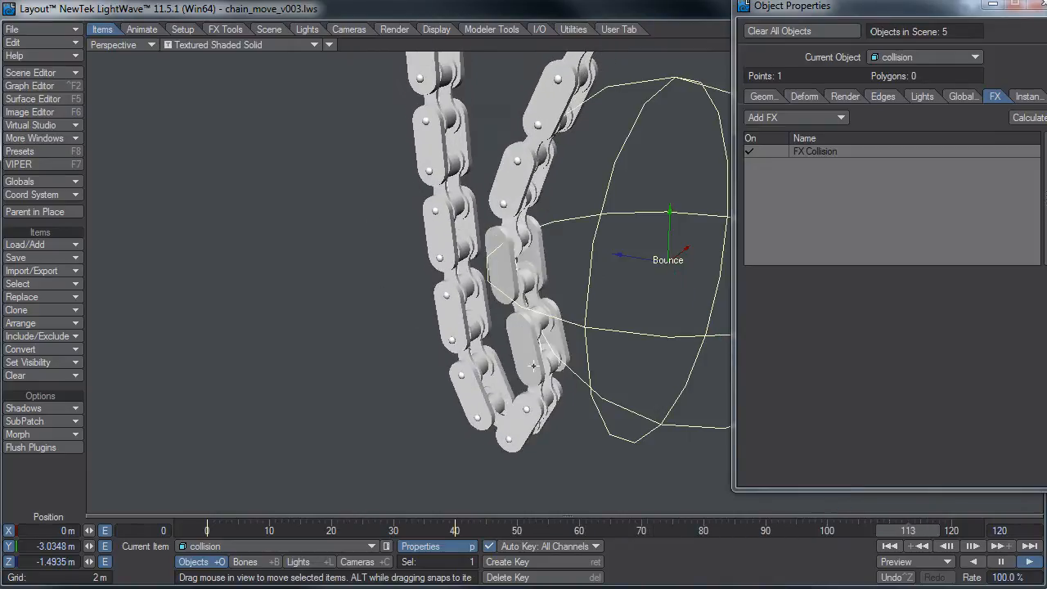
left_click_drag(451, 530, 324, 530)
left_click_drag(615, 291, 506, 350, "alt+shift")
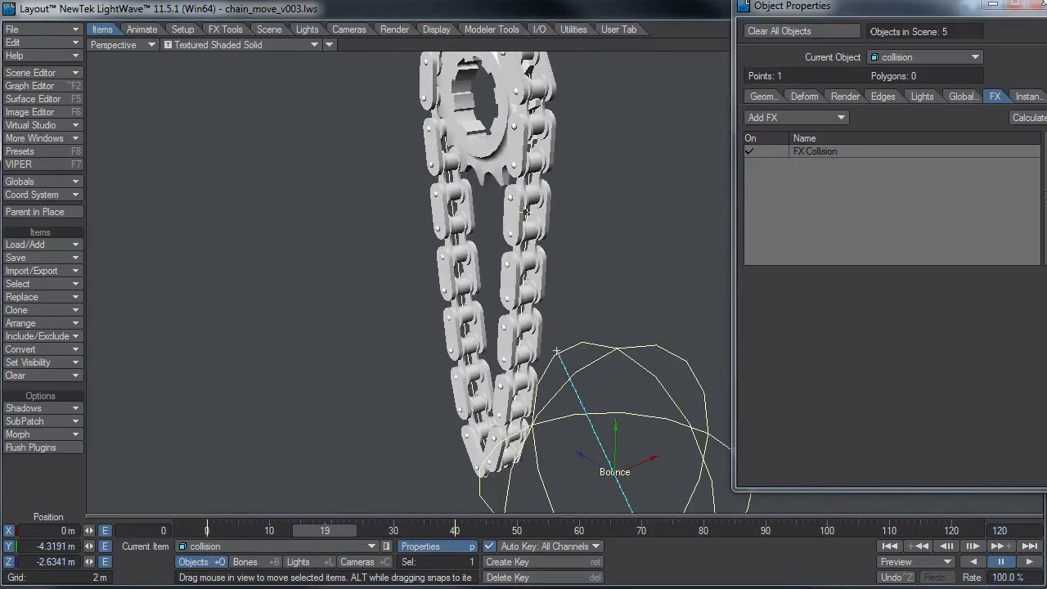
left_click_drag(524, 212, 221, 135, "ctrl+alt")
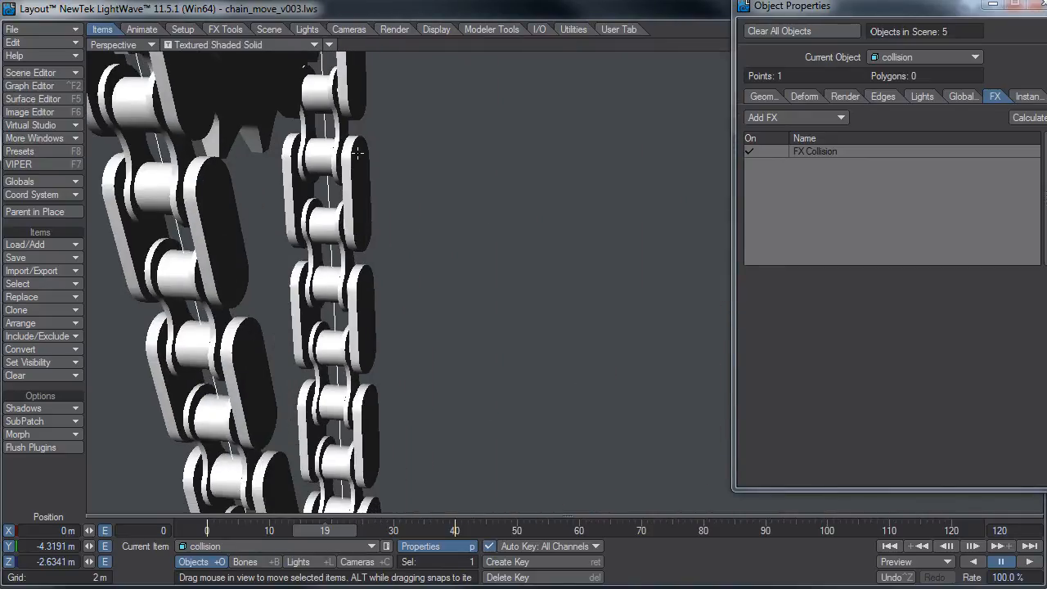
left_click_drag(298, 187, 491, 82, "alt")
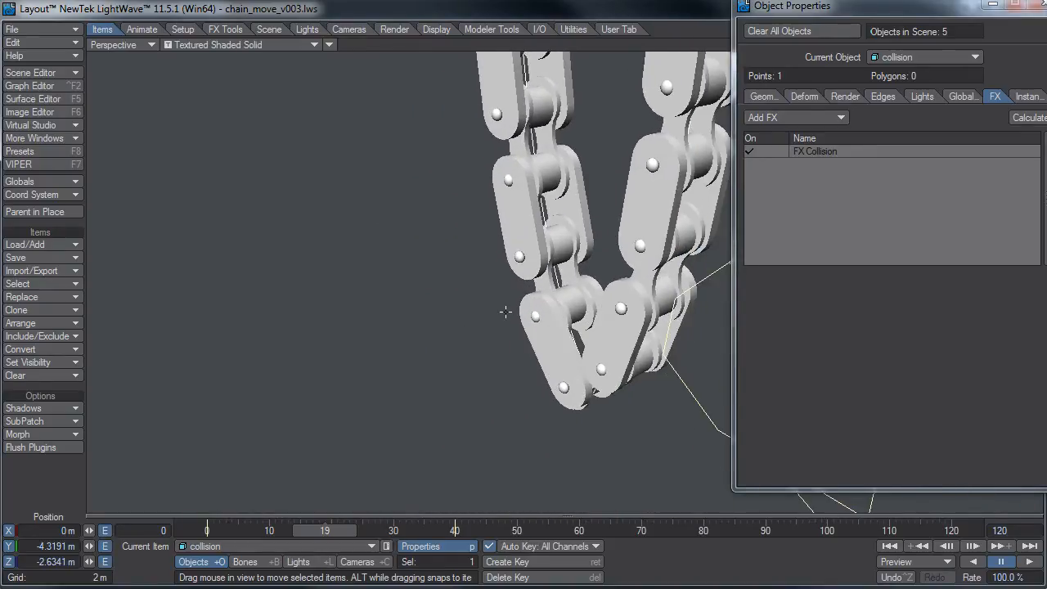
left_click_drag(506, 311, 664, 92, "alt")
left_click_drag(605, 286, 524, 331, "ctrl+alt")
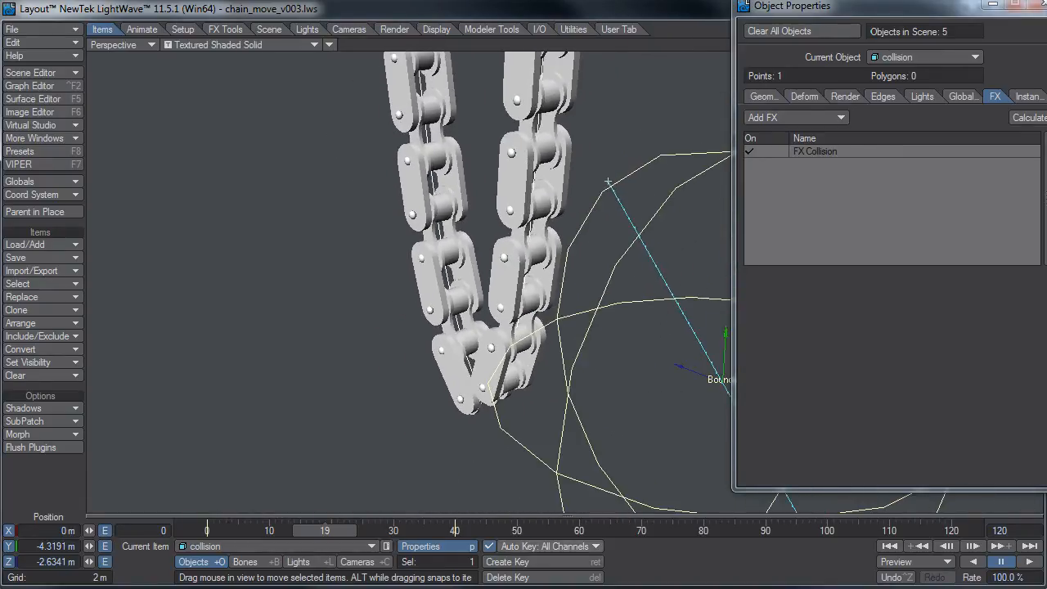
left_click_drag(332, 531, 207, 530)
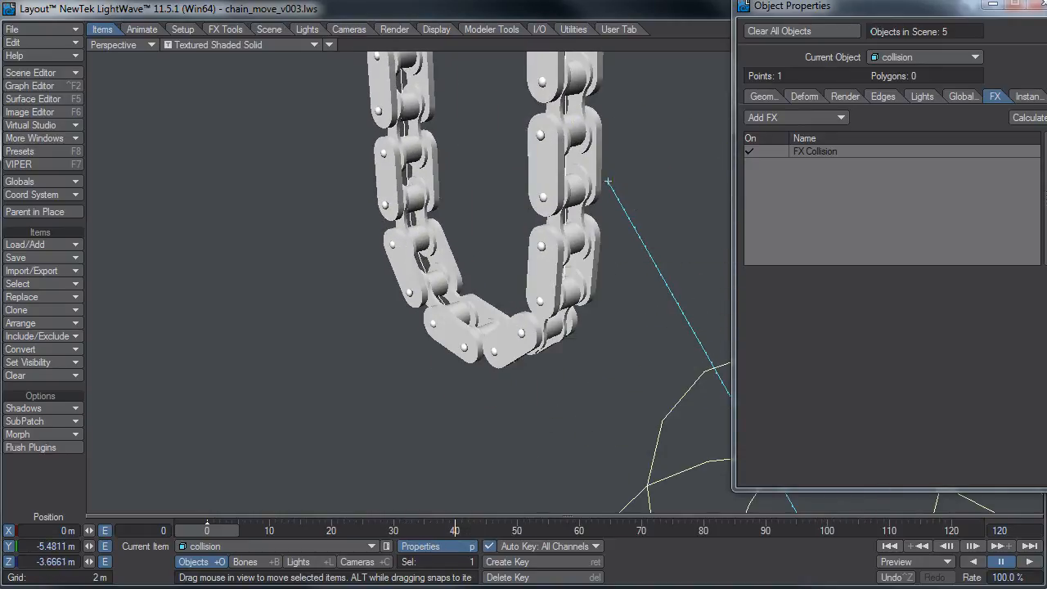
scroll(645, 309, "down", 5)
left_click_drag(645, 309, 595, 301, "alt")
left_click_drag(695, 261, 556, 221, "alt+shift")
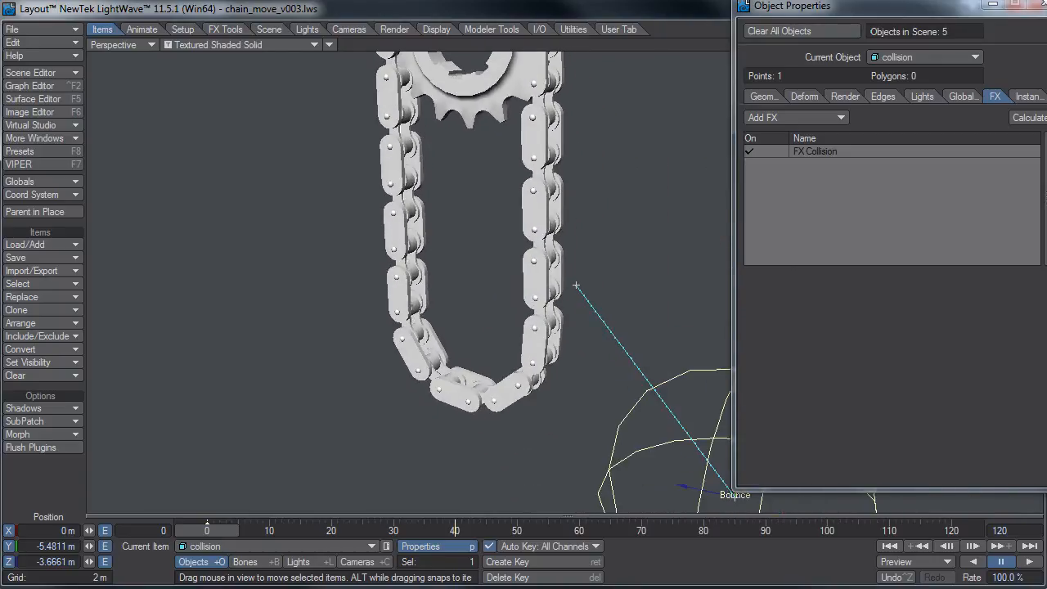
scroll(555, 220, "down", 2)
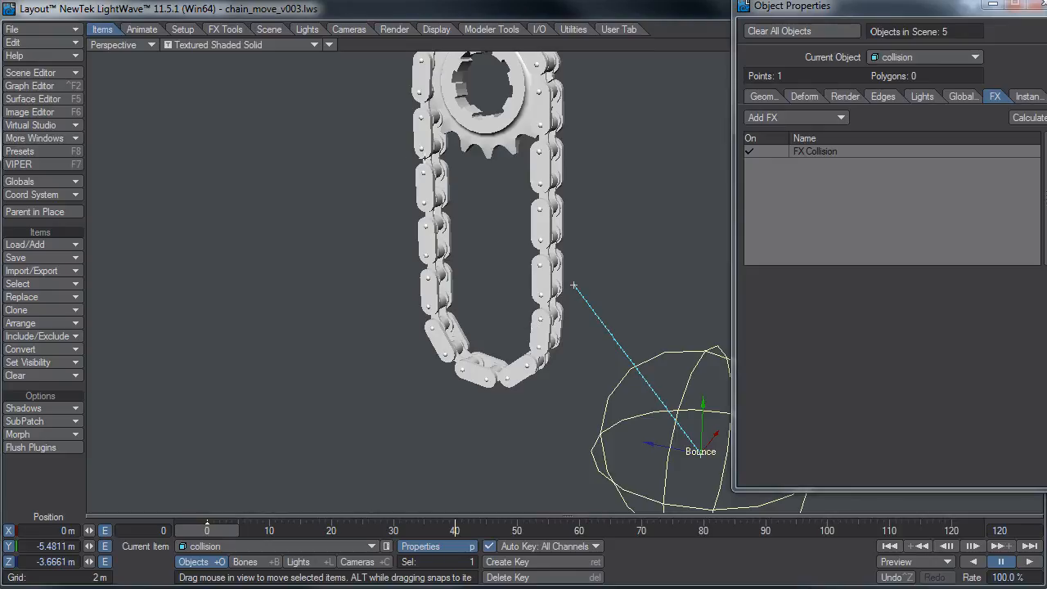
mouse_move(497, 213)
left_mouse_down("alt")
mouse_move(531, 213)
mouse_move(546, 227)
mouse_move(484, 233)
mouse_move(498, 210)
left_mouse_up("alt")
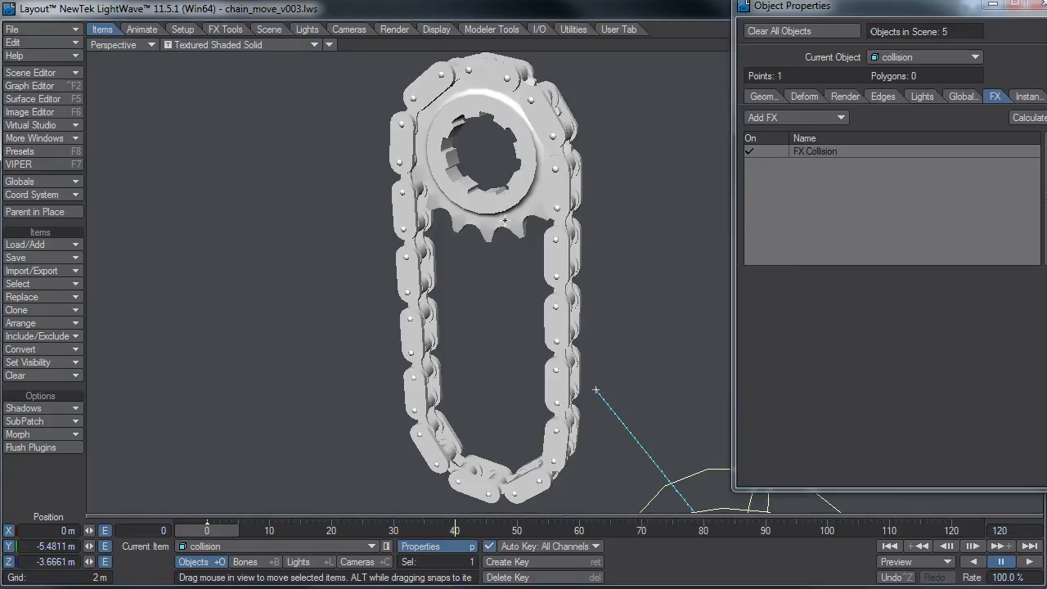
scroll(505, 219, "up", 2)
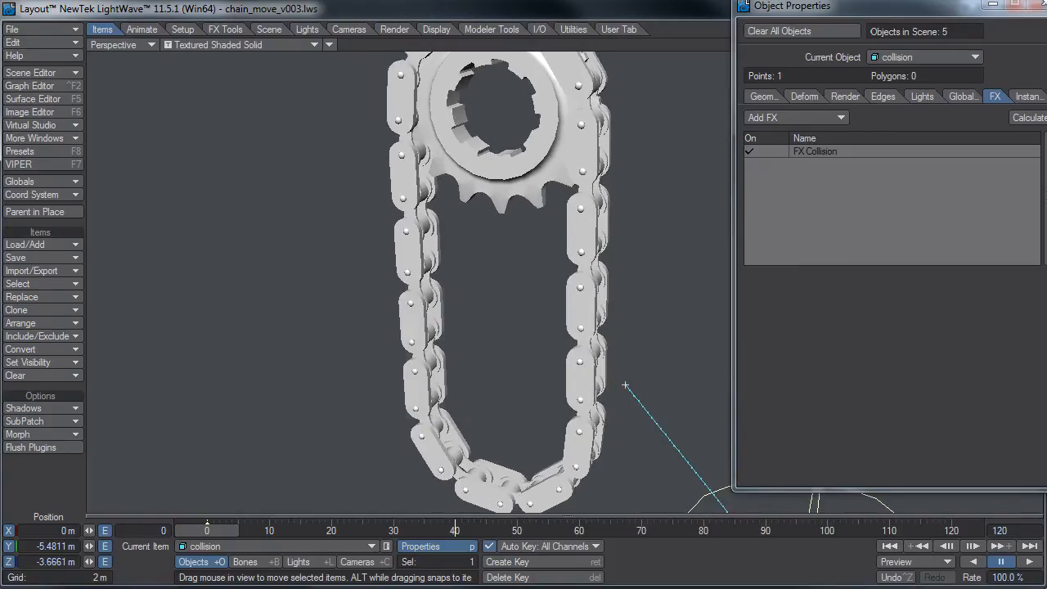
- Open the Chain Move settings of the path object's instancer and examine the chain at frame 31
key("Up")
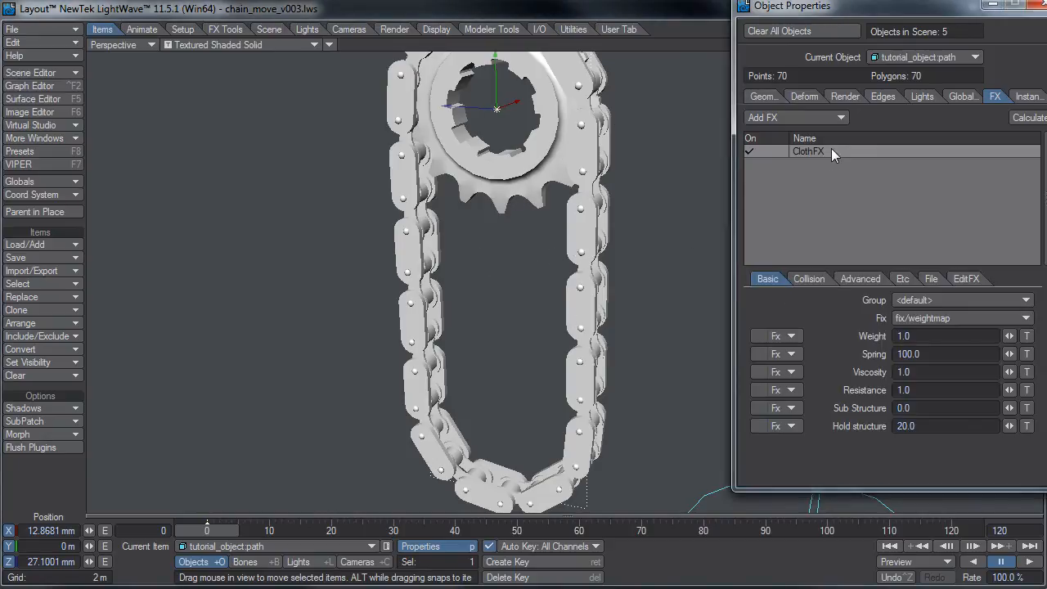
left_click_drag(834, 12, 806, 21)
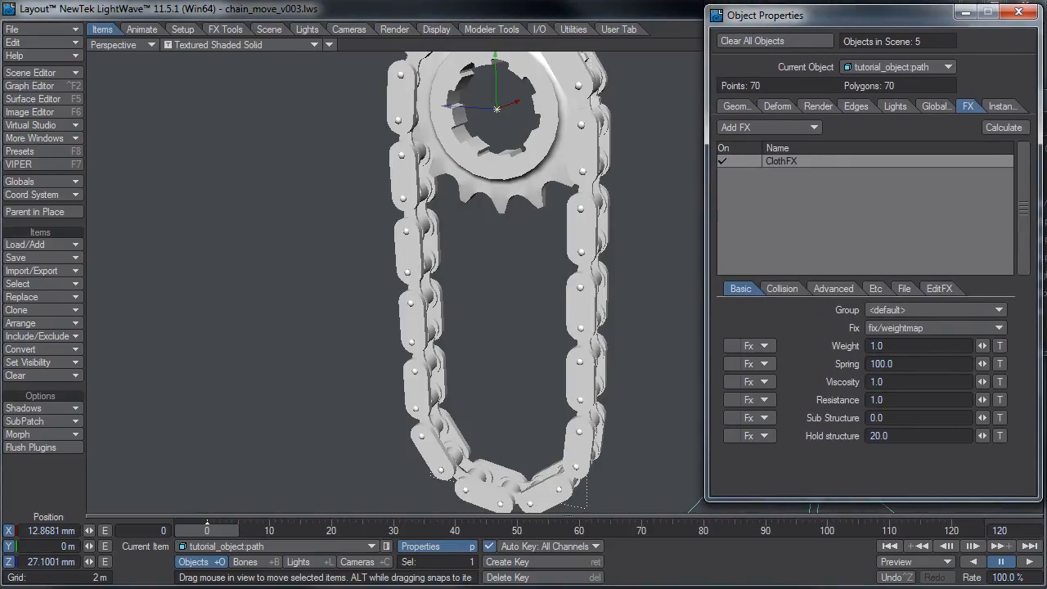
left_click(999, 106)
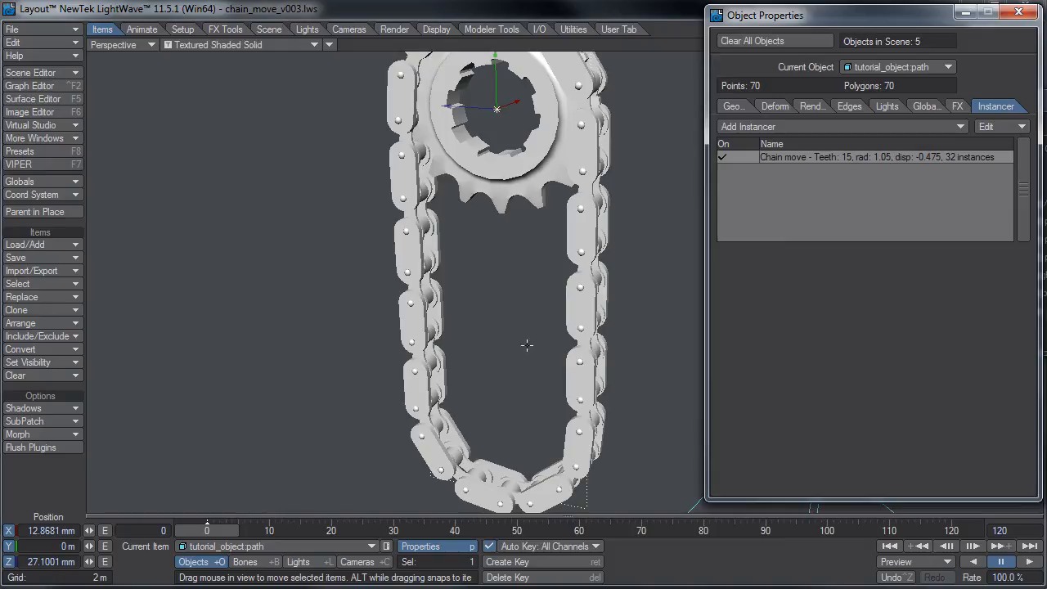
left_click_drag(852, 18, 828, 32)
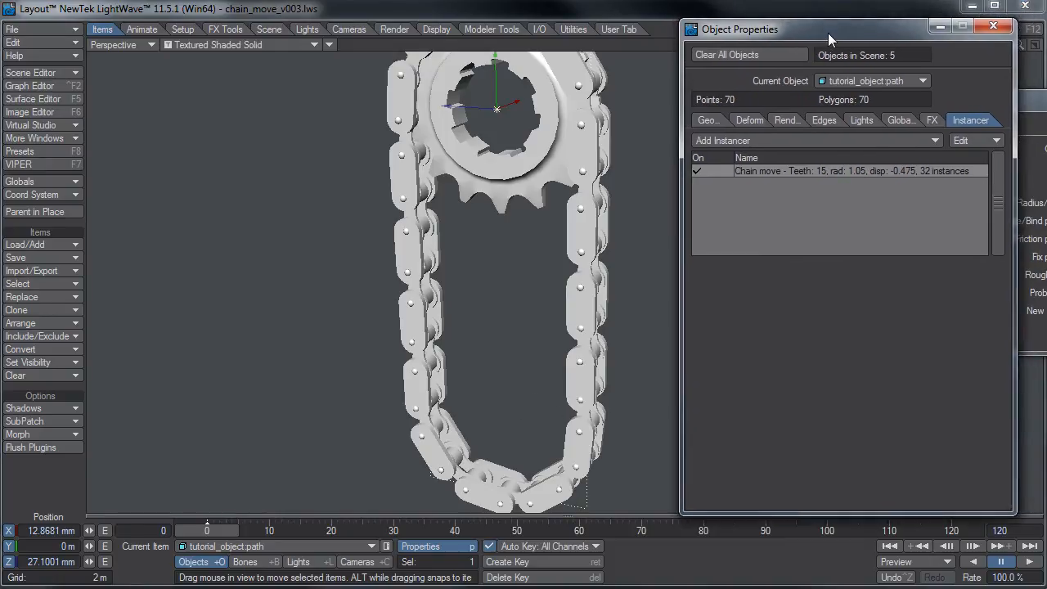
double_click(857, 170)
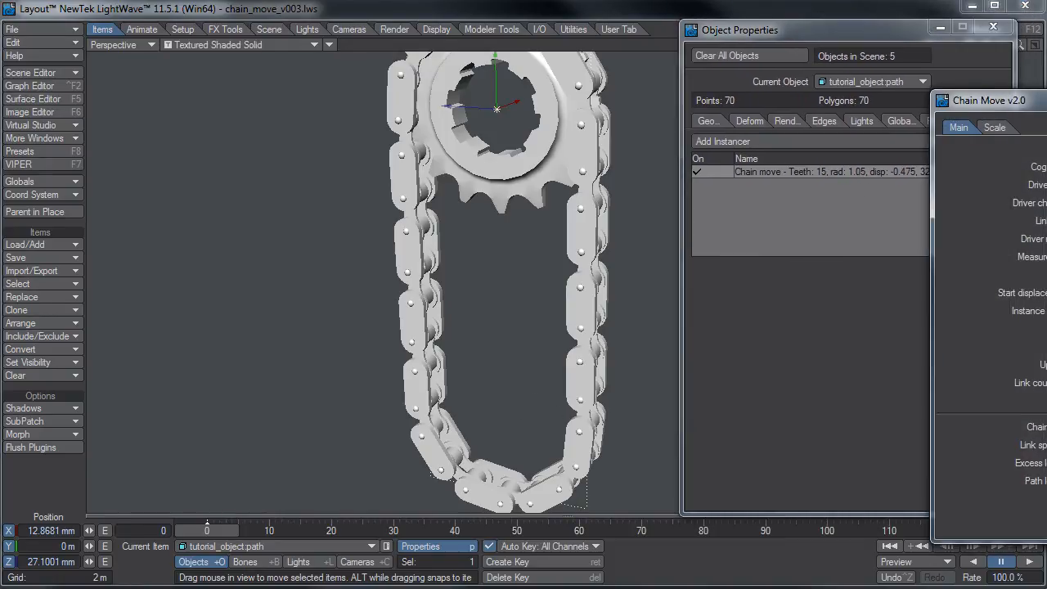
mouse_move(907, 34)
left_mouse_down()
mouse_move(792, 70)
mouse_move(843, 48)
mouse_move(908, 40)
left_mouse_up()
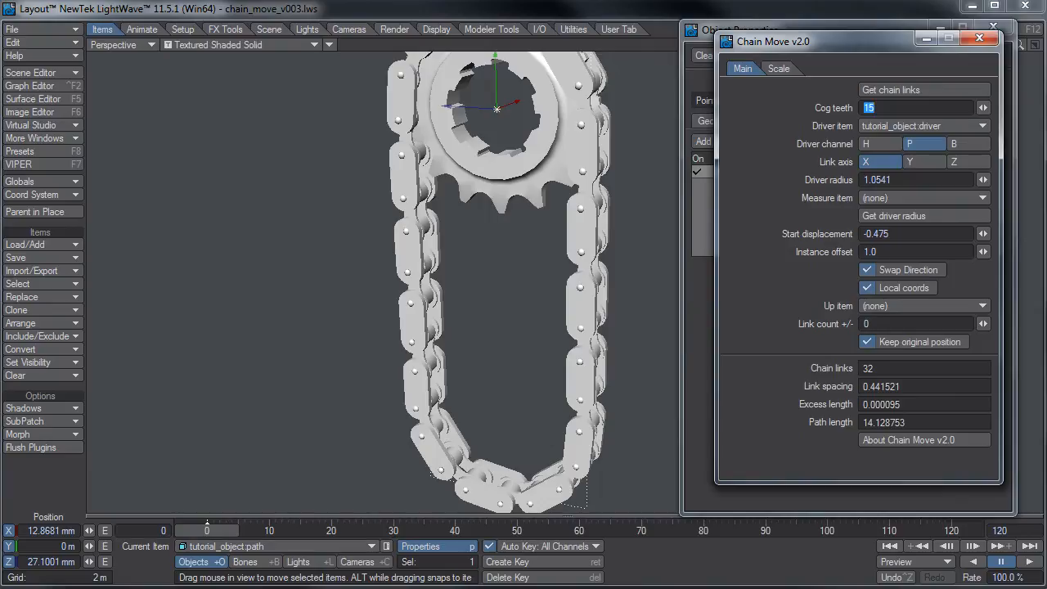
left_click_drag(231, 534, 398, 530)
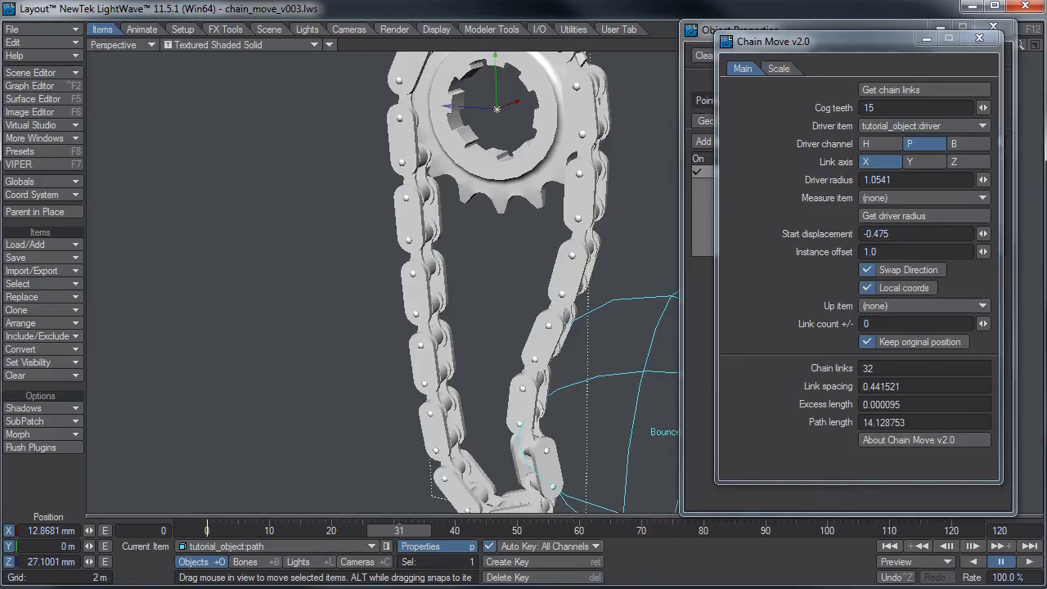
- Add a null named up and place it at frame 0 inside the chain loop, about Y -3.27 m and Z 0.73 m
key("ctrl+n")
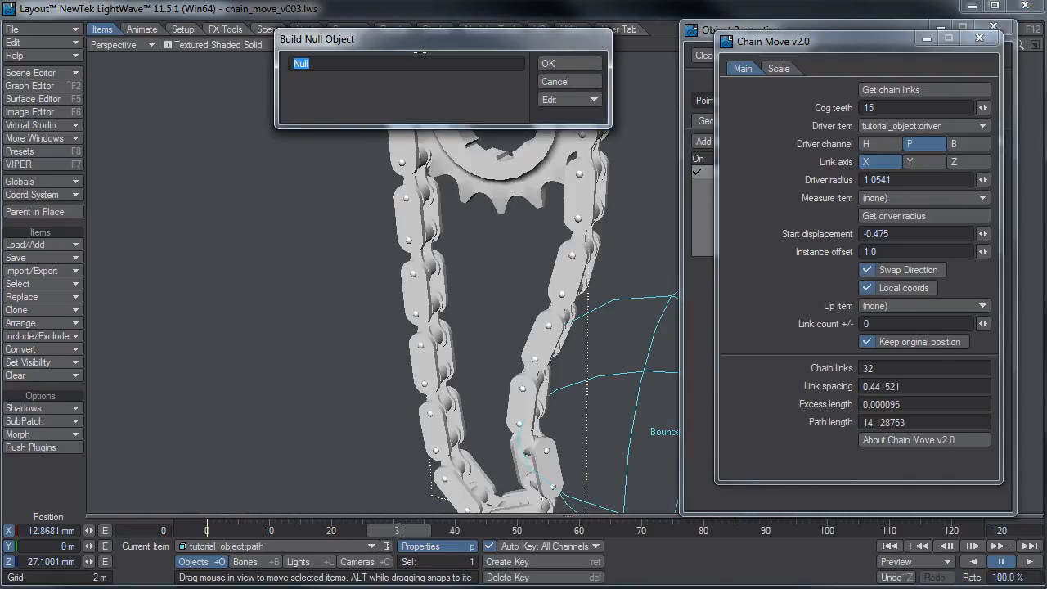
type("up")
key("Return")
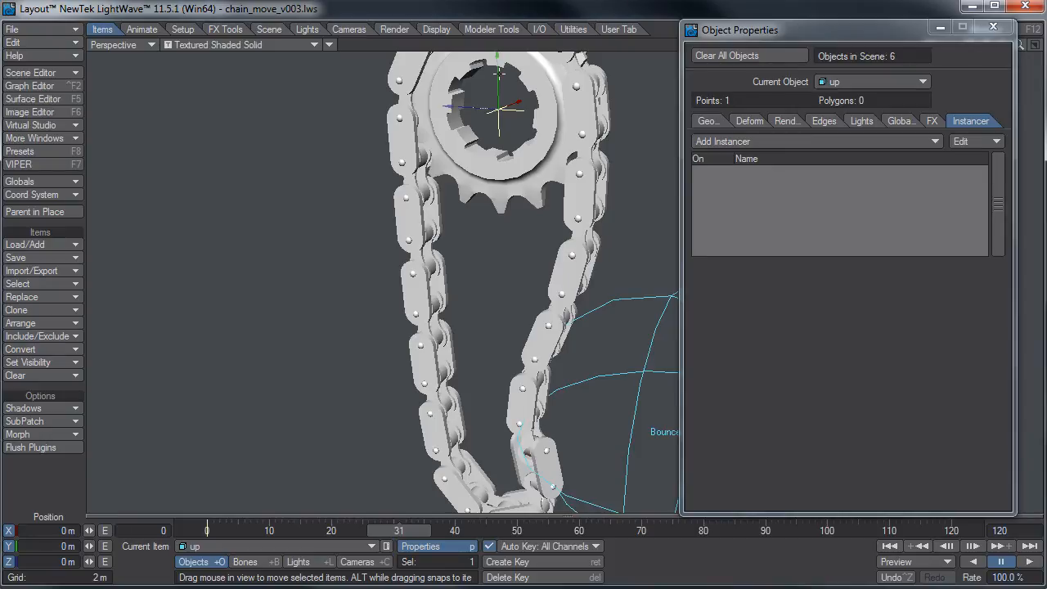
key("shift+Left")
left_click_drag(498, 67, 504, 343)
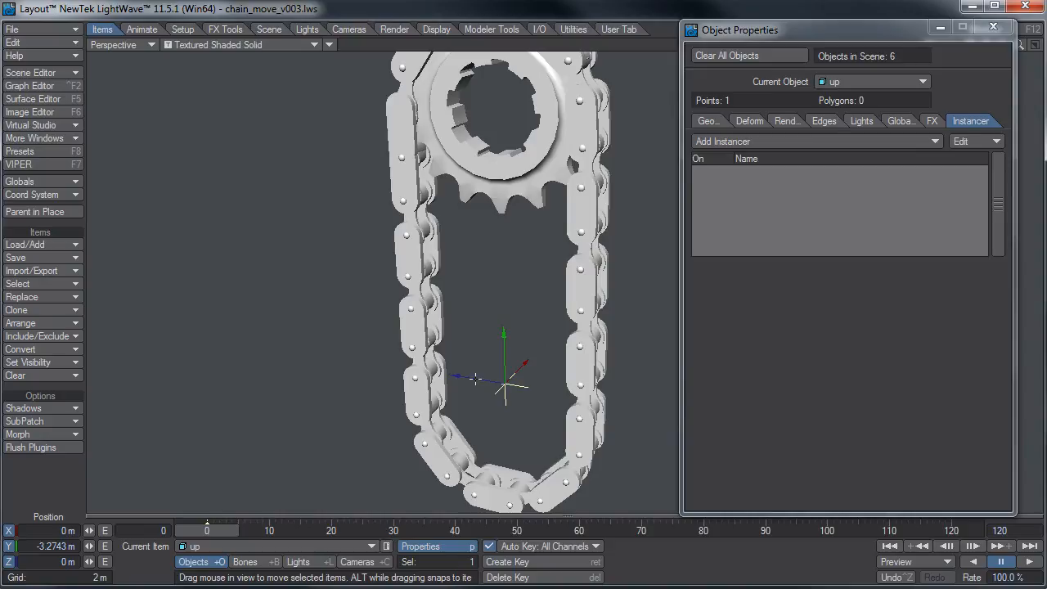
left_click_drag(475, 379, 419, 377)
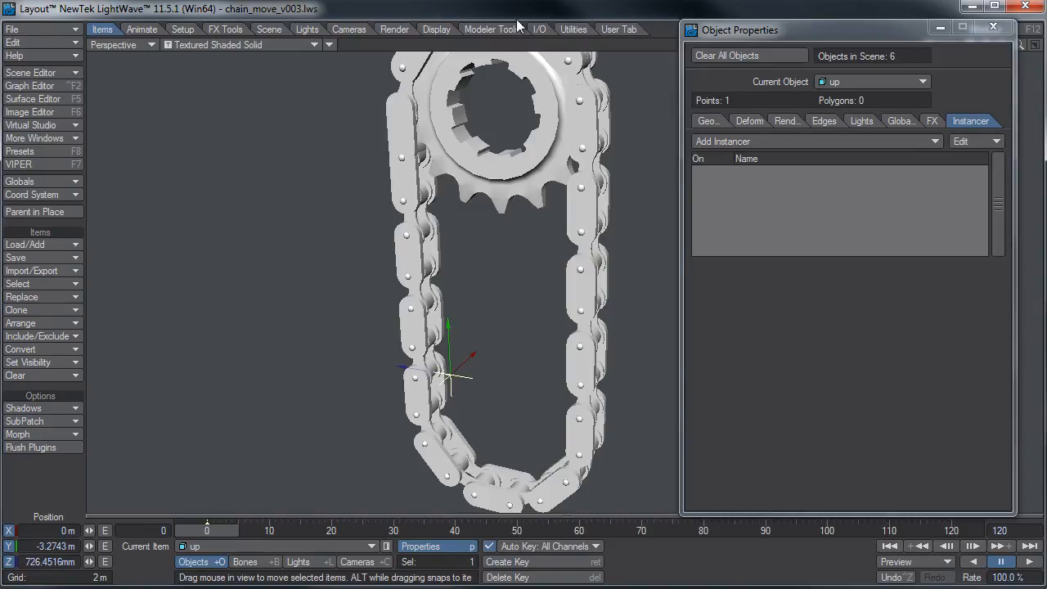
left_click_drag(610, 150, 554, 283, "alt")
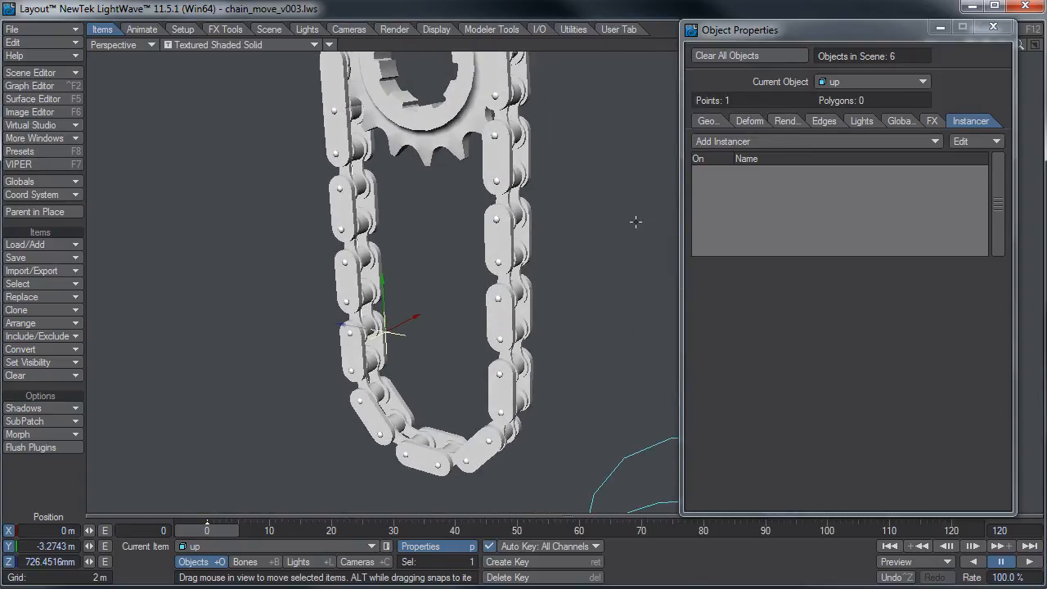
- Set the Up item of the path's Chain Move instancer to the up null and close its settings
double_click(819, 171)
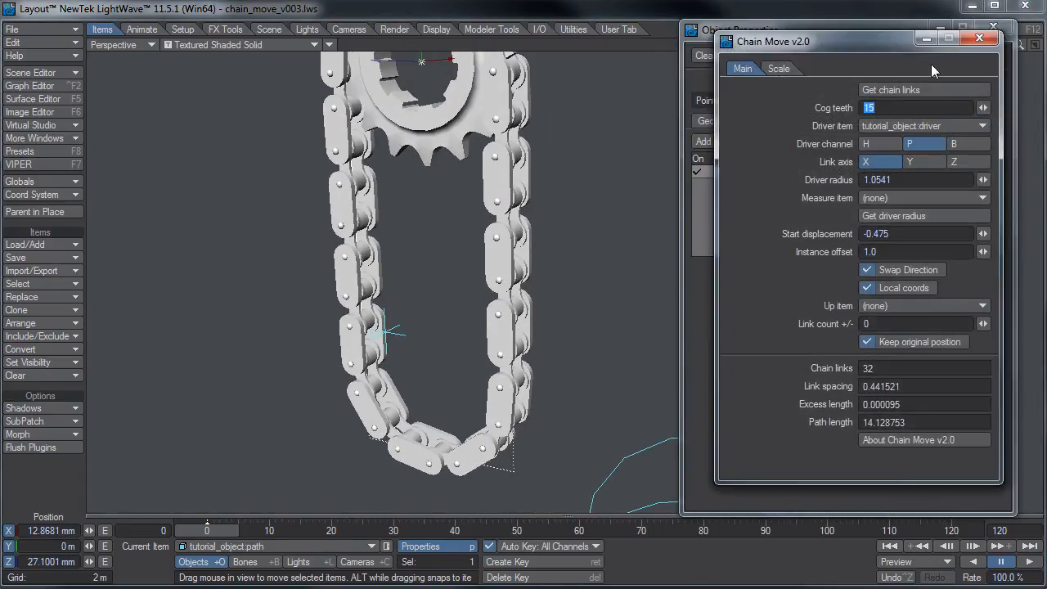
left_click(880, 305)
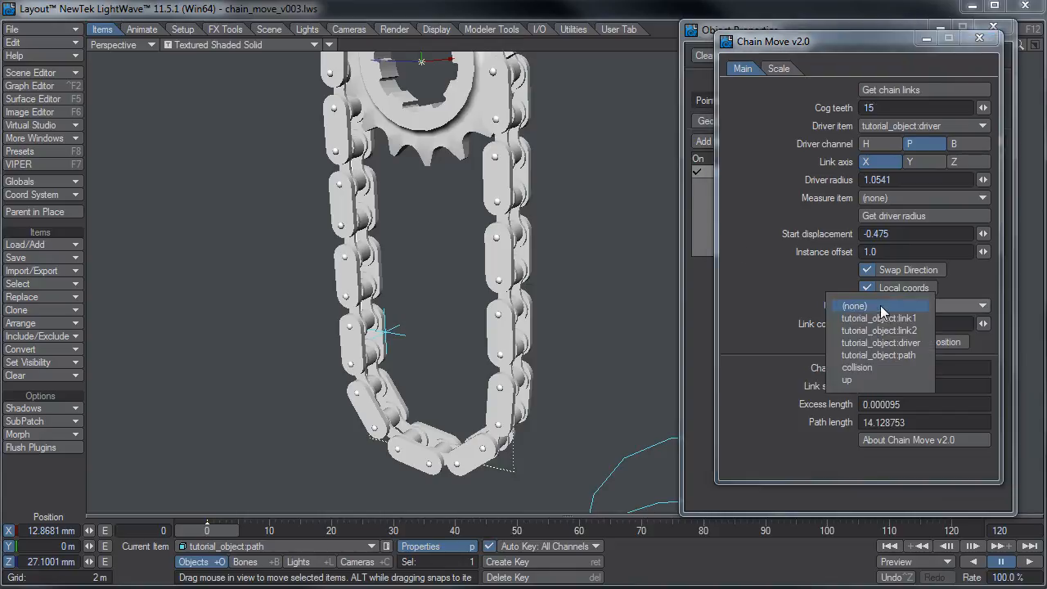
left_click(862, 383)
left_click(978, 38)
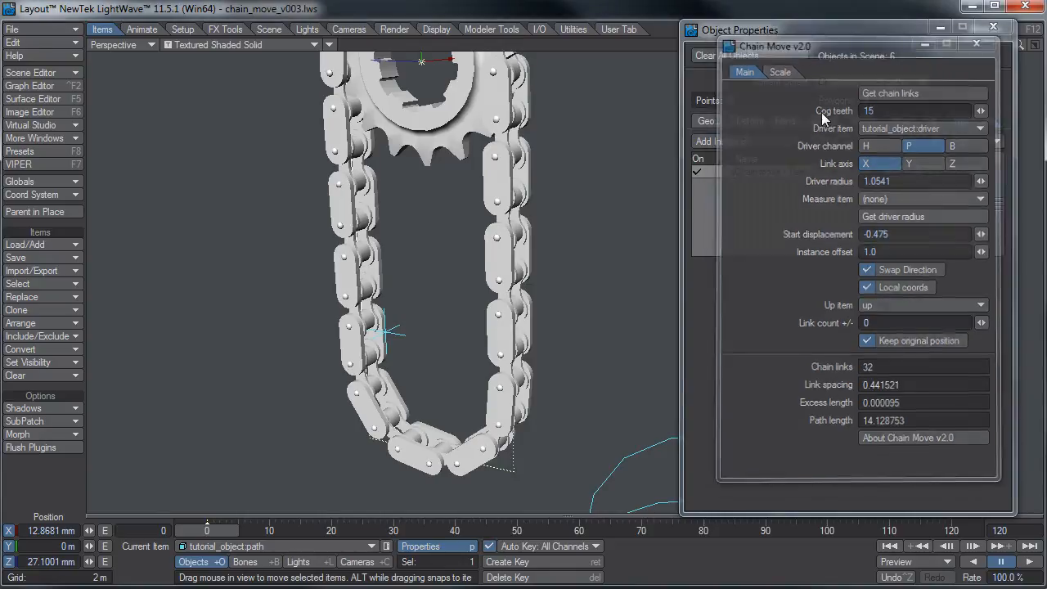
- Move the up null at frame 0 further toward the inside of the chain loop, to Z about 493 mm
mouse_move(218, 536)
left_mouse_down()
mouse_move(352, 529)
mouse_move(207, 530)
left_mouse_up()
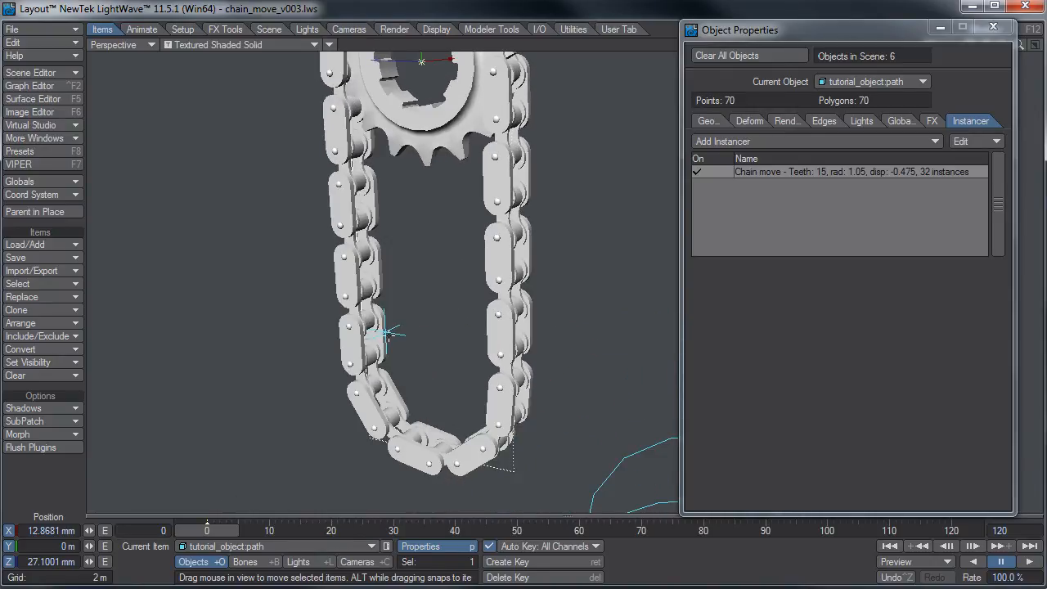
left_click(391, 333)
left_click_drag(384, 334, 403, 337)
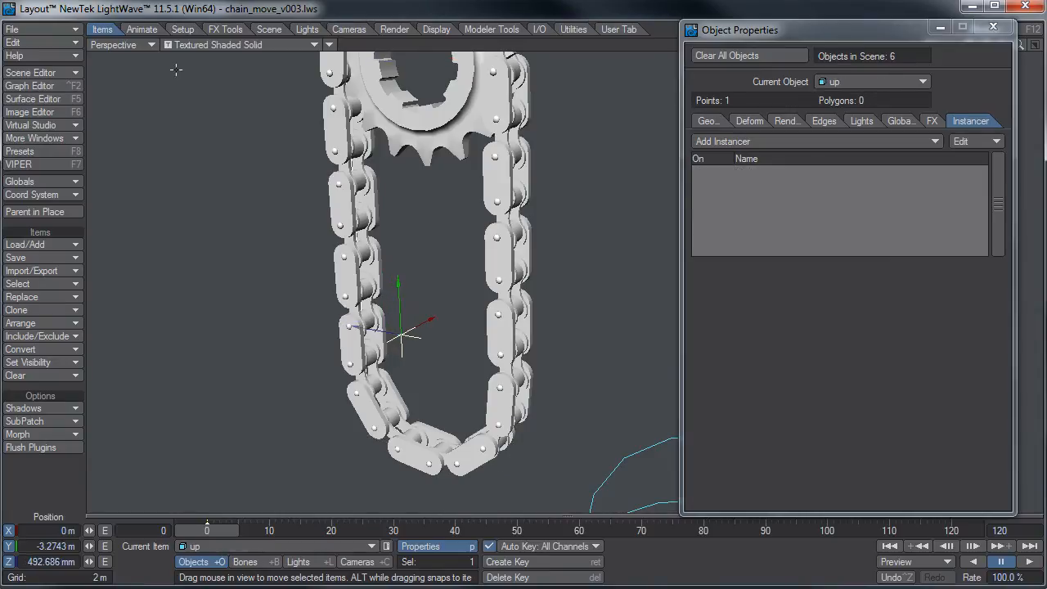
- Shift the up null's whole motion path with the Move Motion Path Tool at frame 42, to about Y -2.93 m and Z 654 mm
left_click(132, 29)
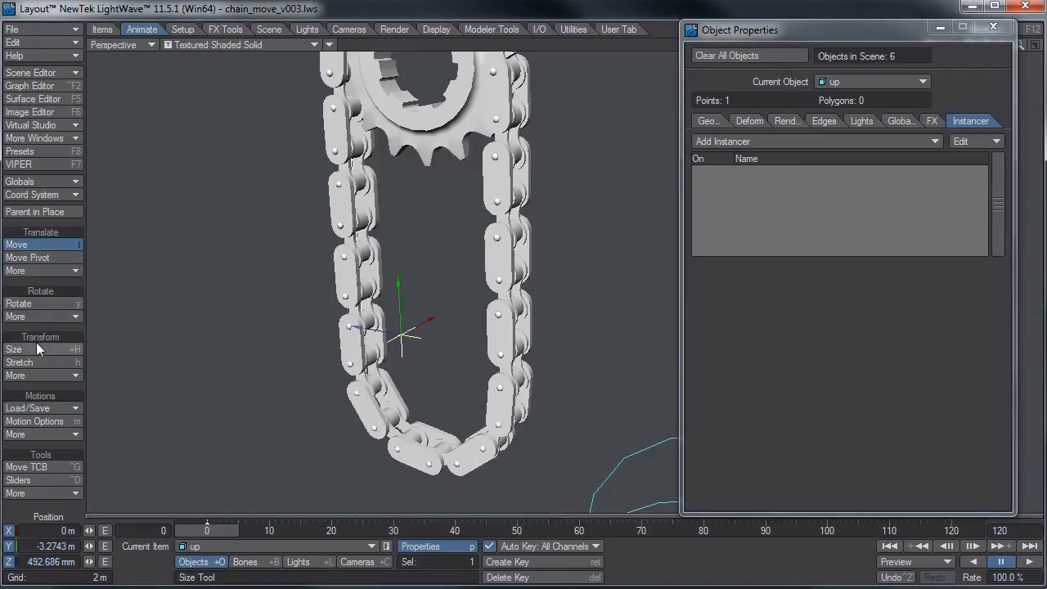
left_click(63, 271)
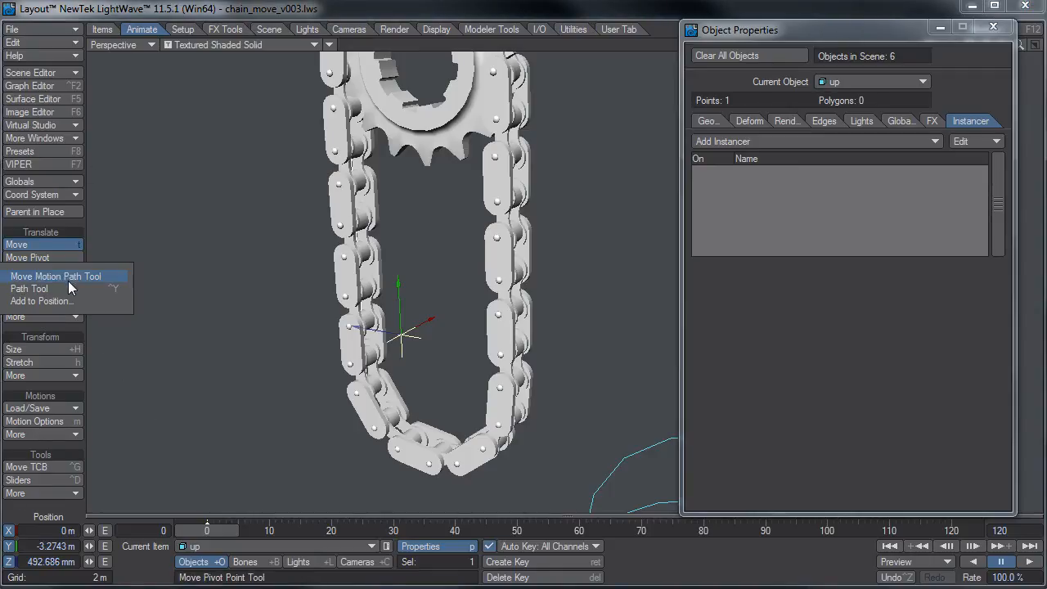
left_click(68, 280)
left_click_drag(206, 530, 455, 529)
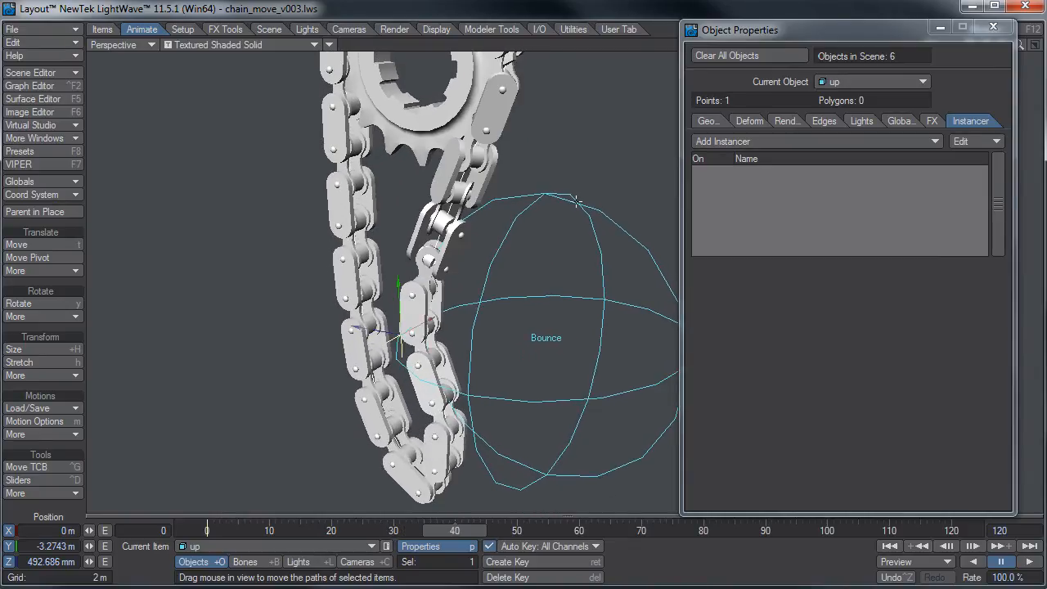
mouse_move(455, 532)
left_mouse_down()
mouse_move(481, 531)
mouse_move(430, 531)
mouse_move(480, 531)
mouse_move(468, 531)
left_mouse_up()
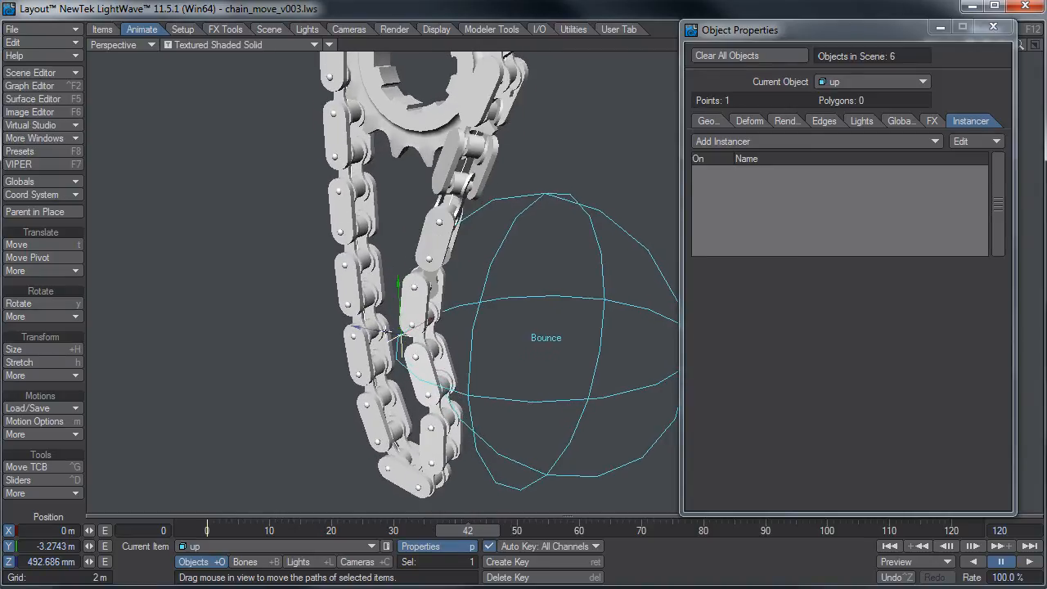
left_click_drag(383, 331, 378, 305)
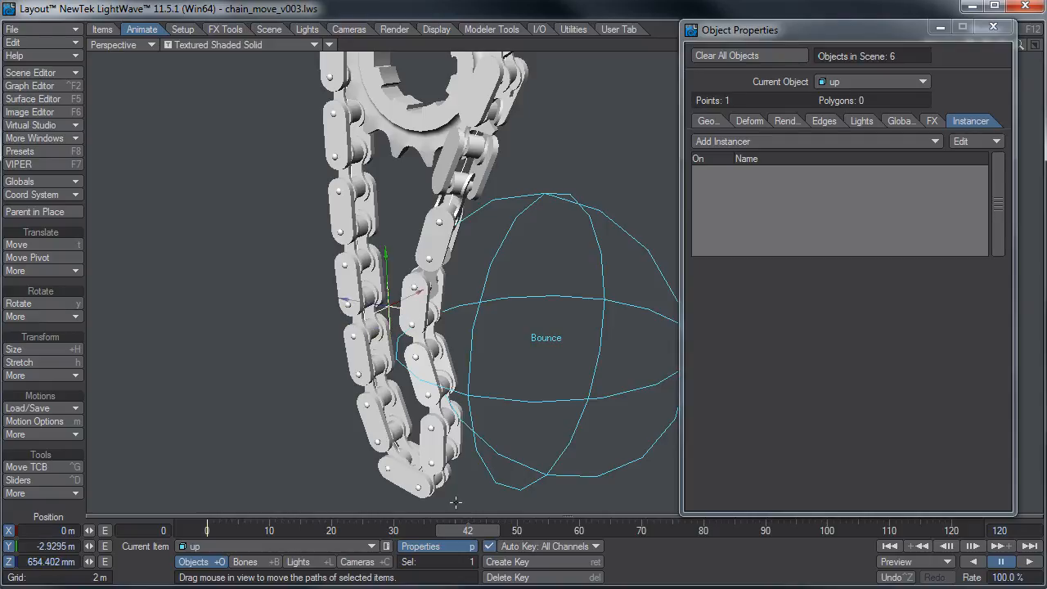
mouse_move(467, 531)
left_mouse_down()
mouse_move(449, 531)
mouse_move(468, 531)
left_mouse_up()
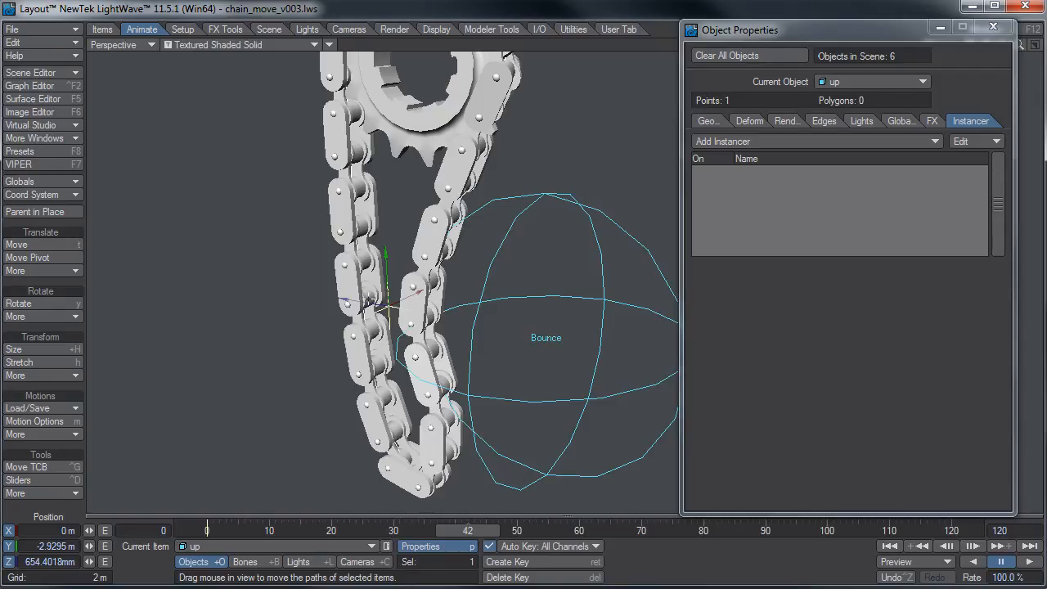
- Move the up null at frame 0 along X well outside the chain loop, to about -3.97 m
left_click_drag(405, 236, 411, 261, "alt")
left_click_drag(374, 315, 420, 296, "alt")
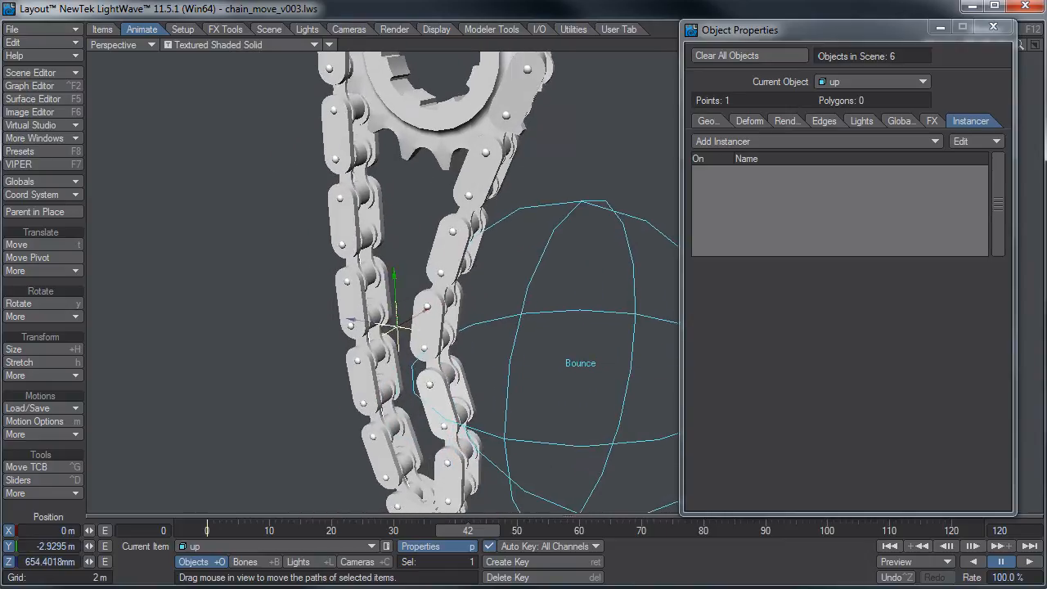
scroll(420, 296, "down", 3)
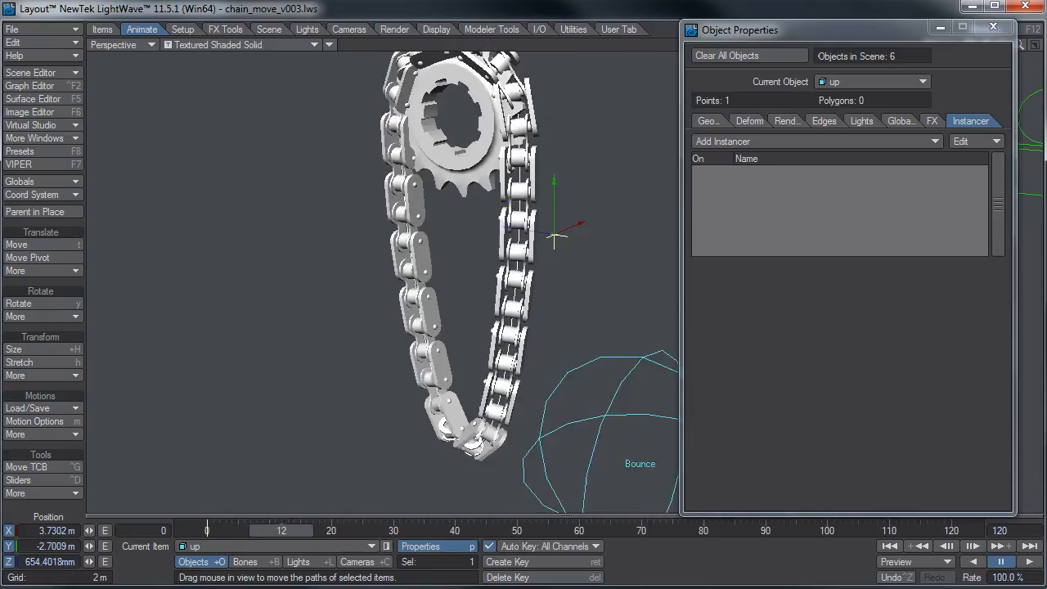
left_click_drag(438, 286, 90, 433)
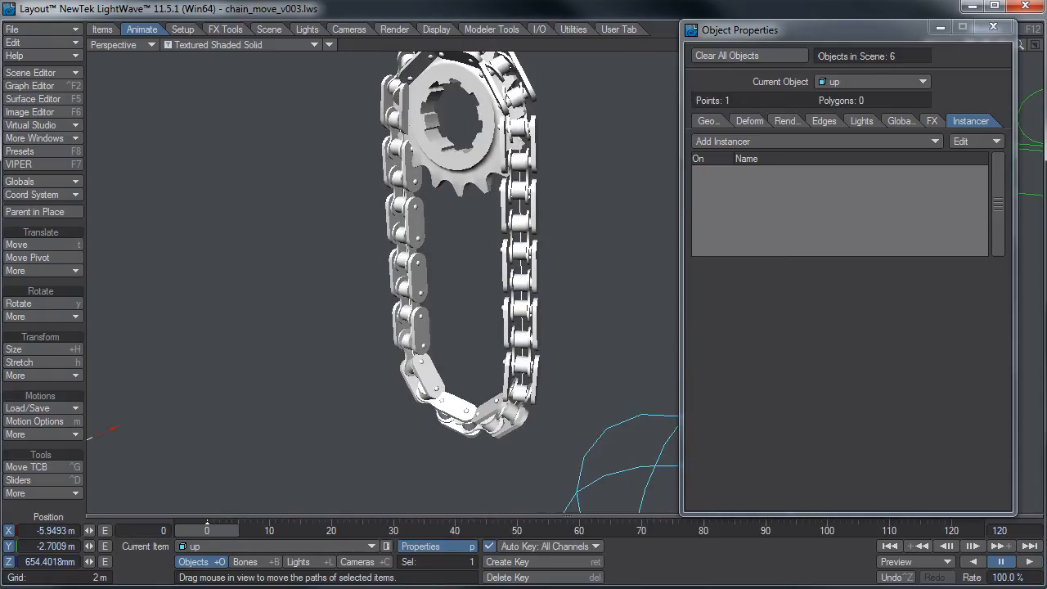
left_click_drag(580, 223, 576, 224)
- Move the up null at frame 31 across to the opposite side of the chain, to X about 4.97 m, keying its motion
key("r")
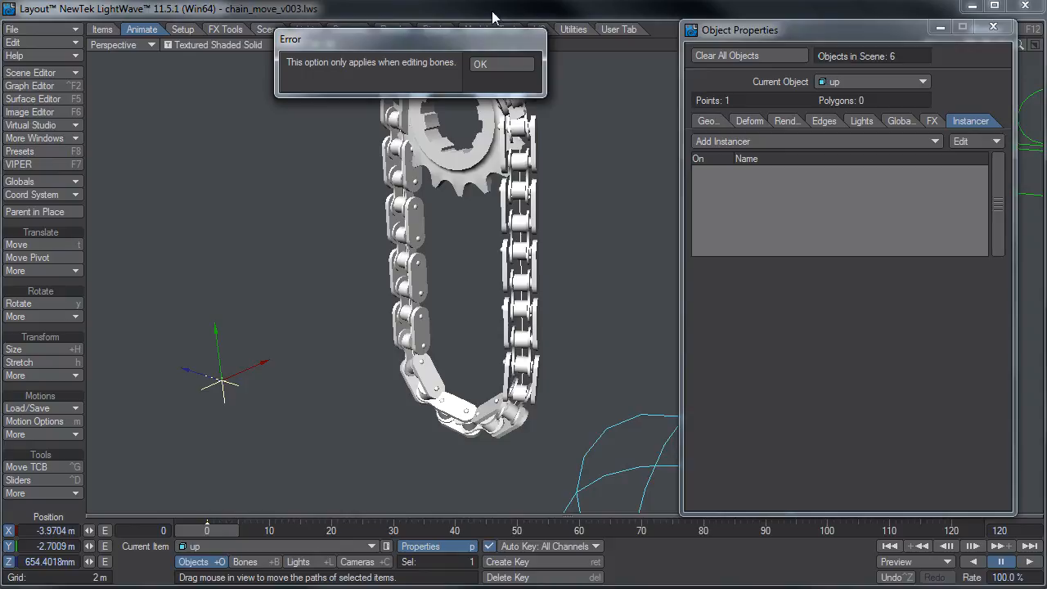
left_click(502, 65)
key("t")
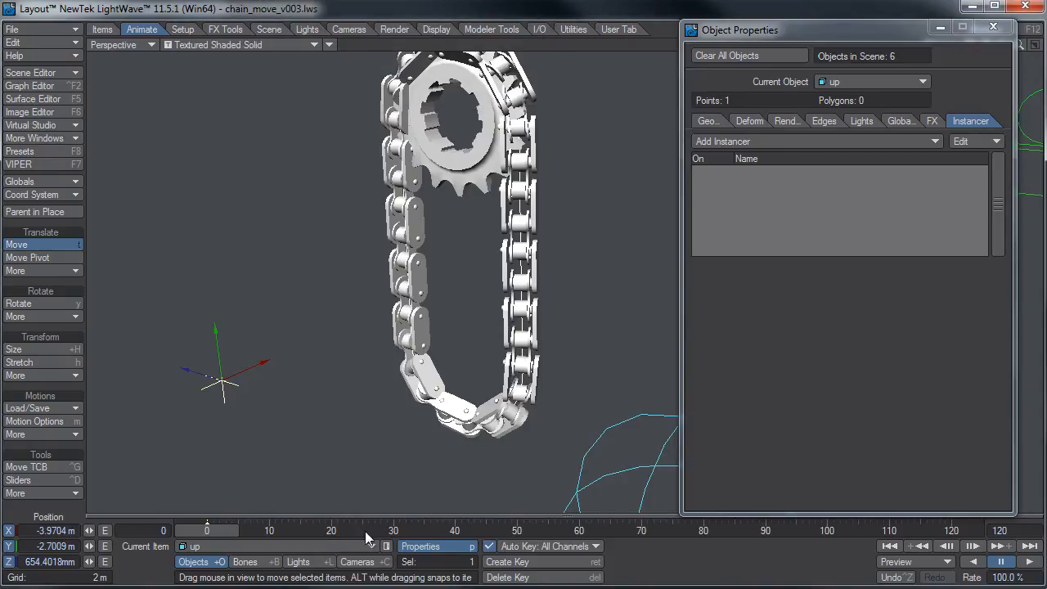
left_click_drag(364, 531, 396, 529)
left_click_drag(222, 381, 590, 223)
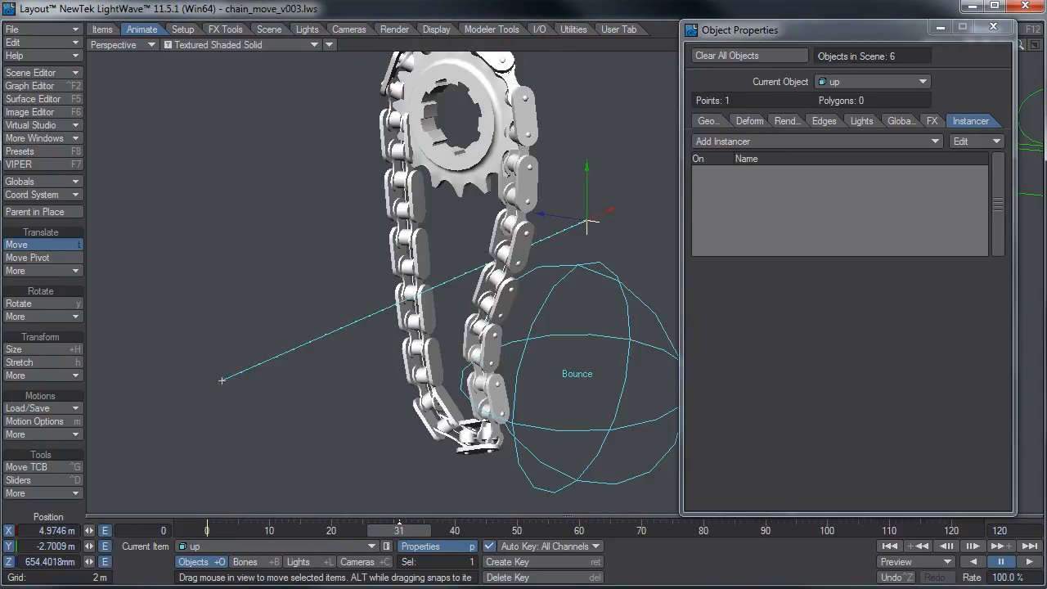